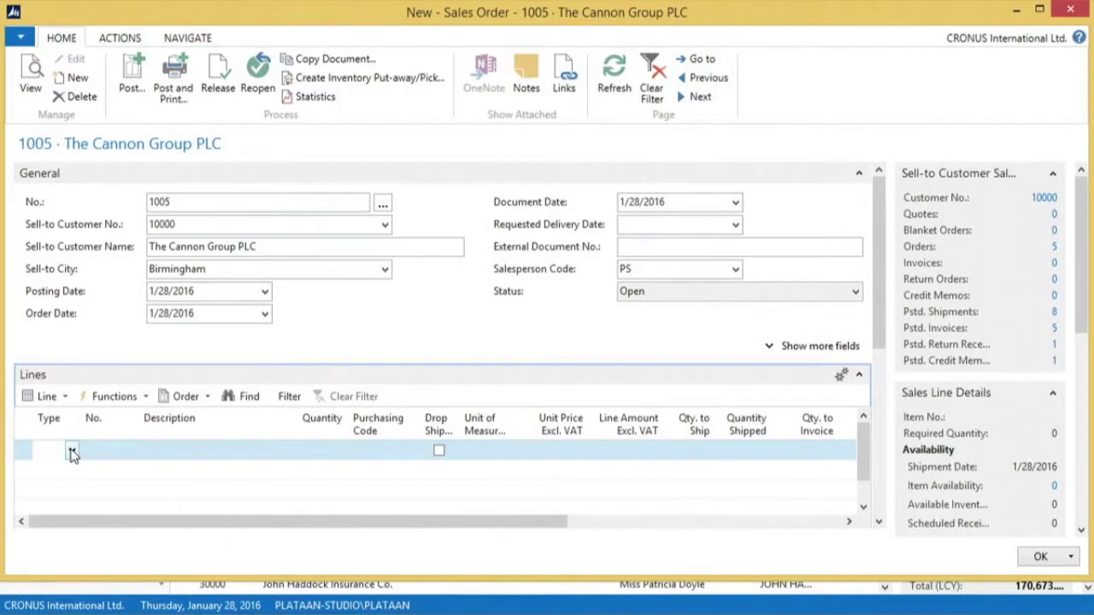
Step: Add a sales line for item 80213 with quantity 2, recording the quantity despite insufficient inventory
type("80")
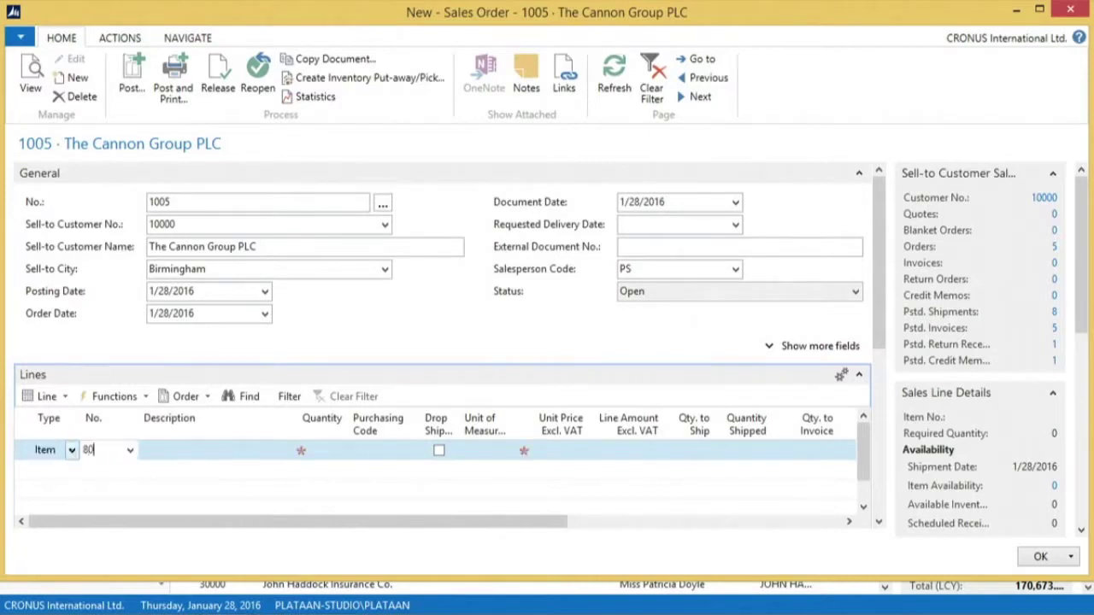
type("213")
key("Tab")
key("Tab")
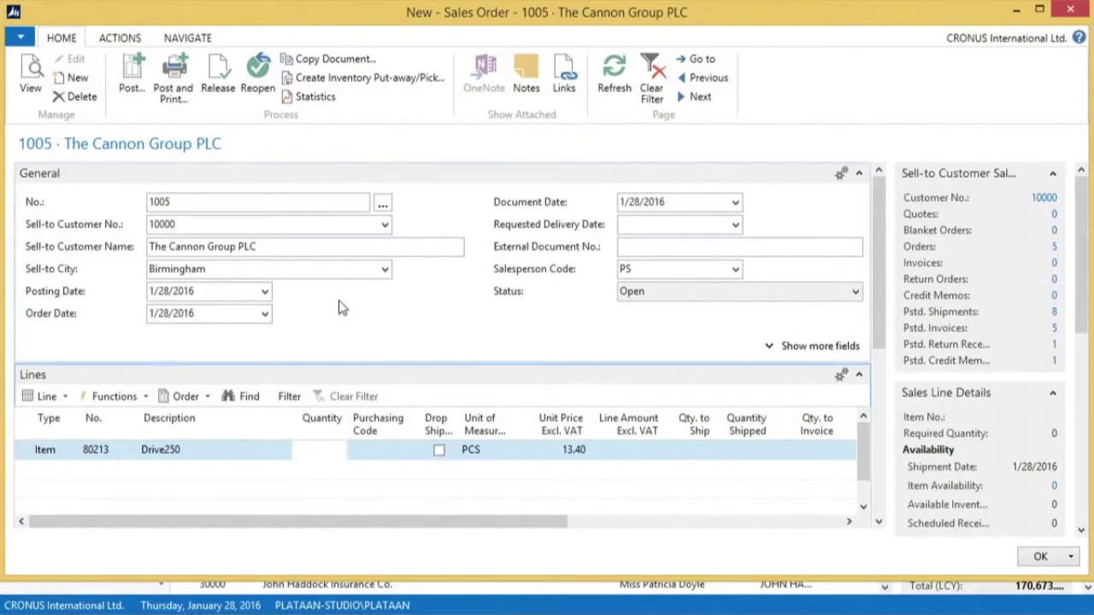
key("Tab")
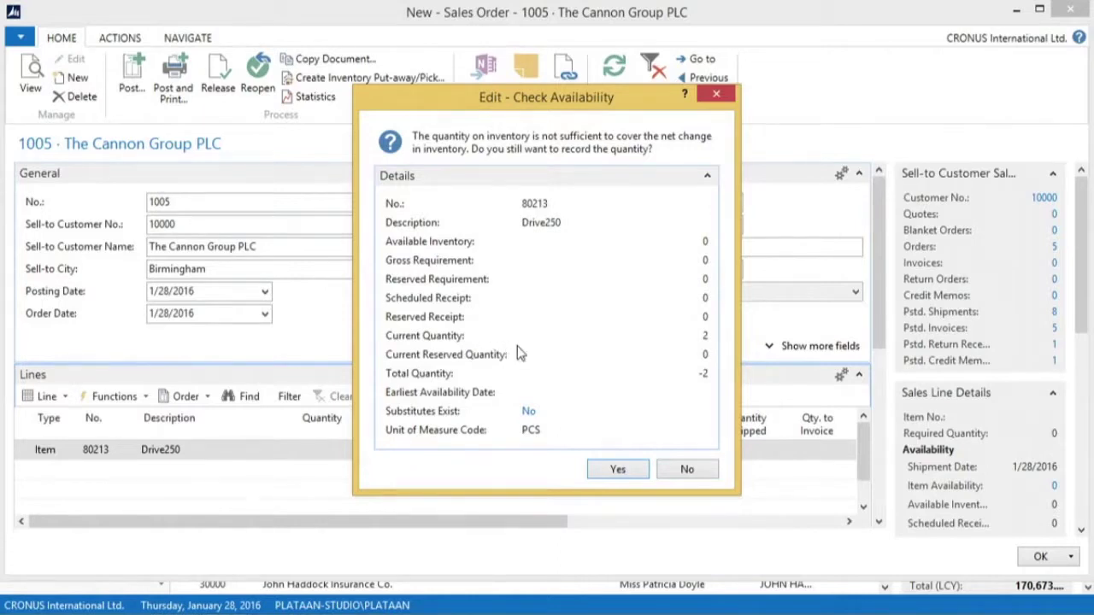
left_click(629, 470)
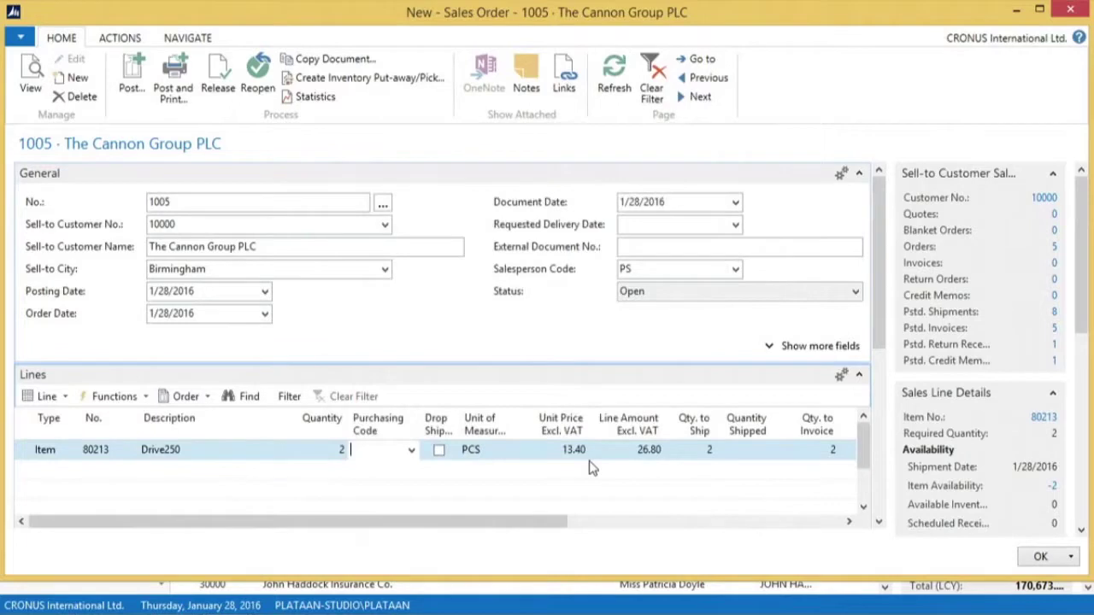
Step: Set the Drive250 line's purchasing code to DROP SHIP and release the sales order
left_click(412, 453)
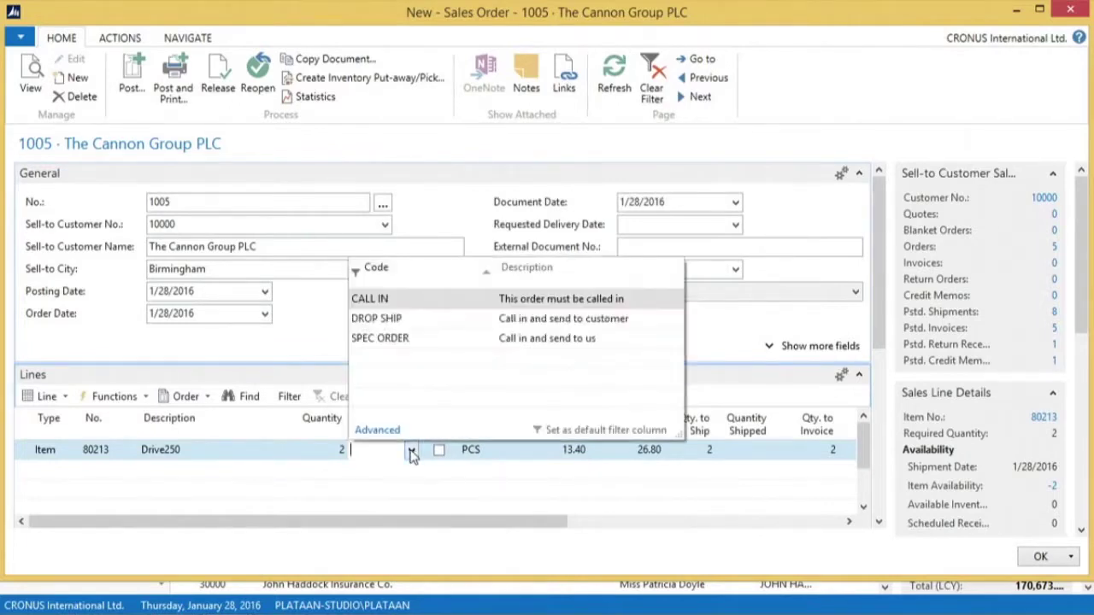
left_click(376, 319)
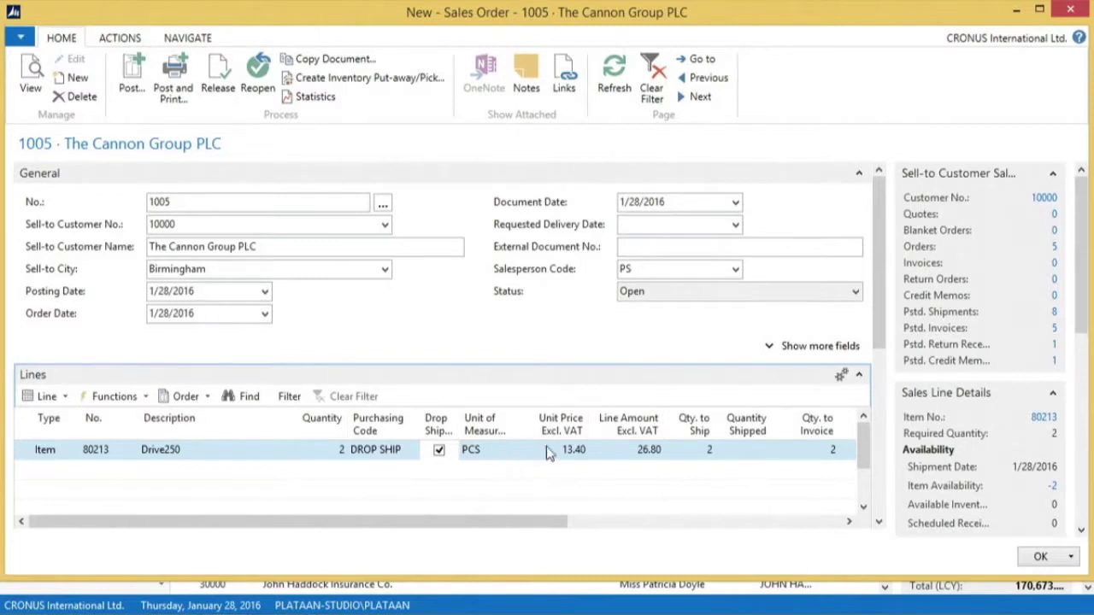
left_click(220, 76)
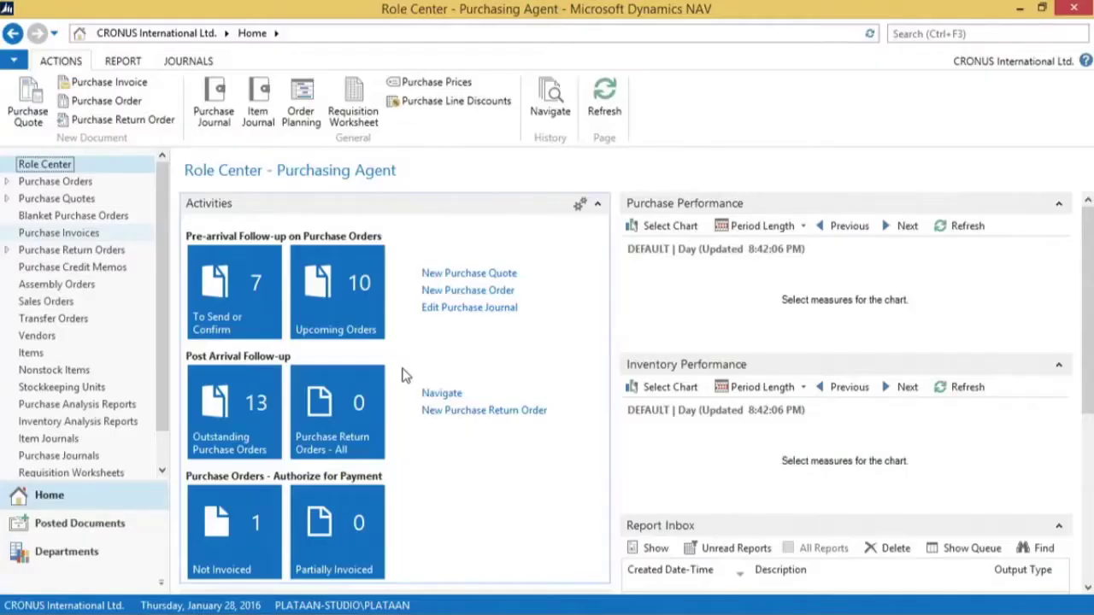
Step: Check which vendor is assigned for replenishment on the item card of 80213 Drive250
left_click(30, 354)
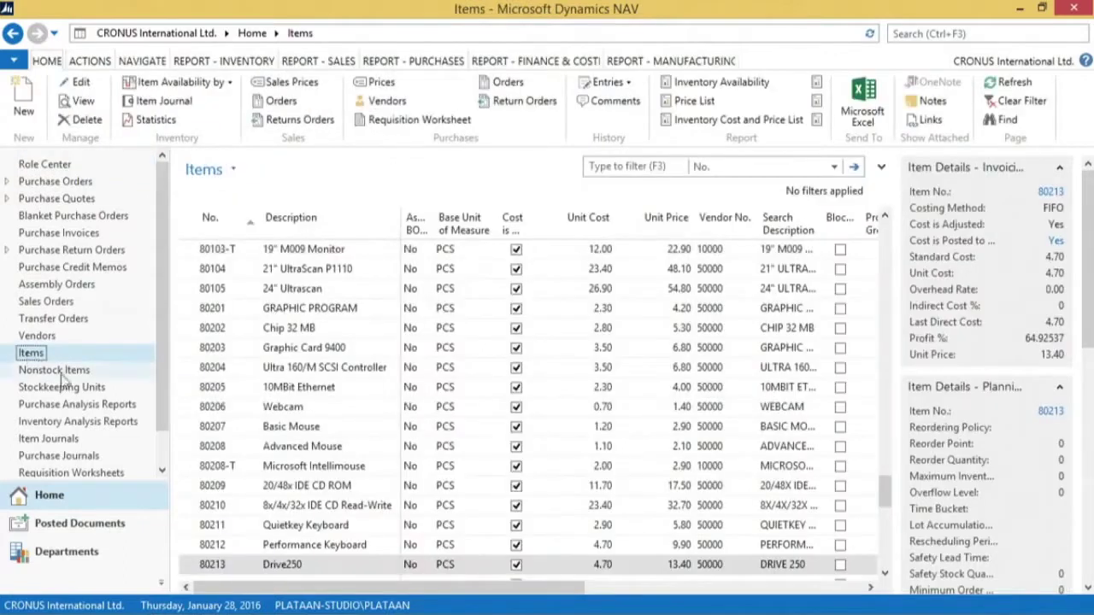
scroll(254, 481, "down", 5)
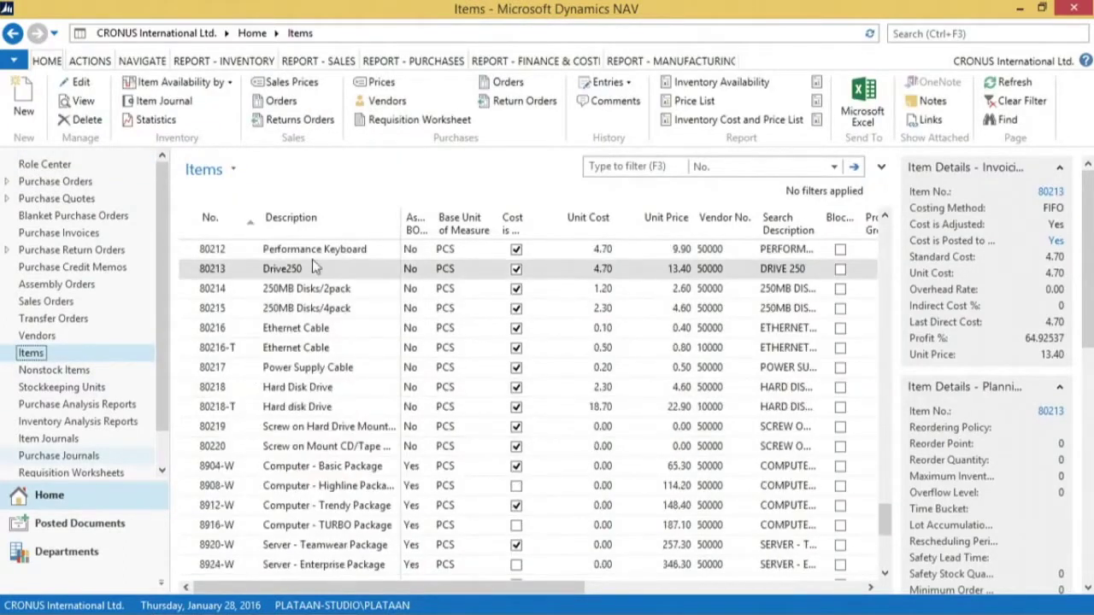
left_click(312, 267)
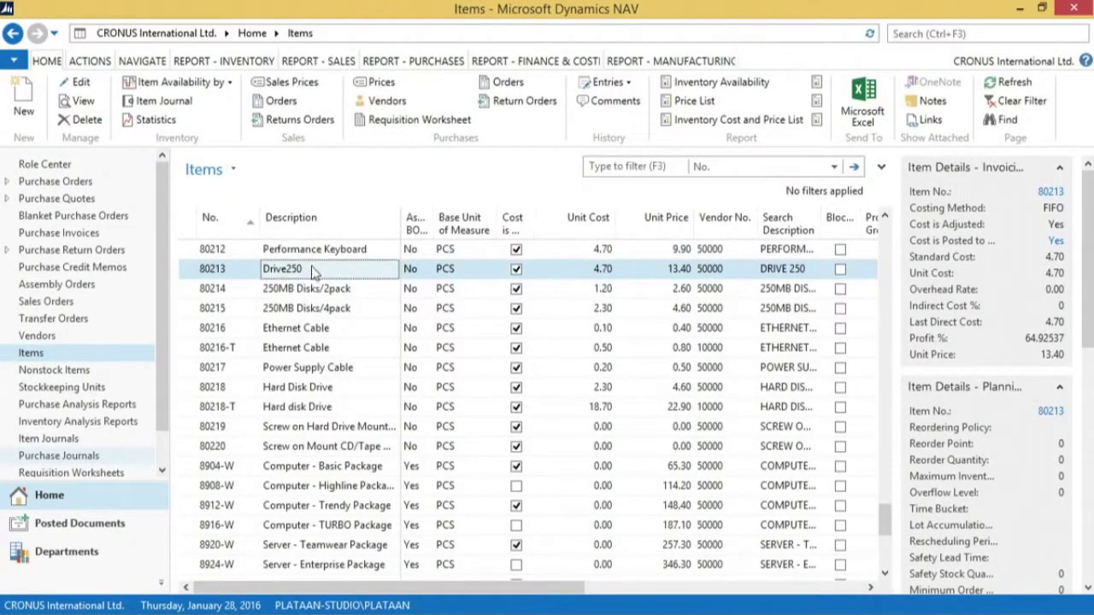
double_click(312, 270)
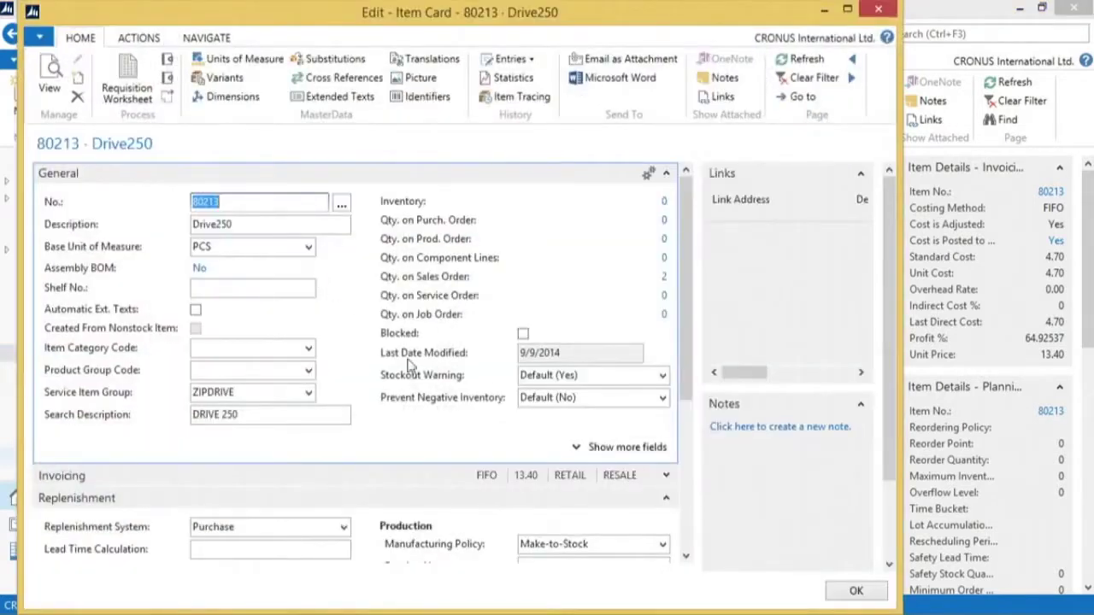
scroll(415, 435, "down", 3)
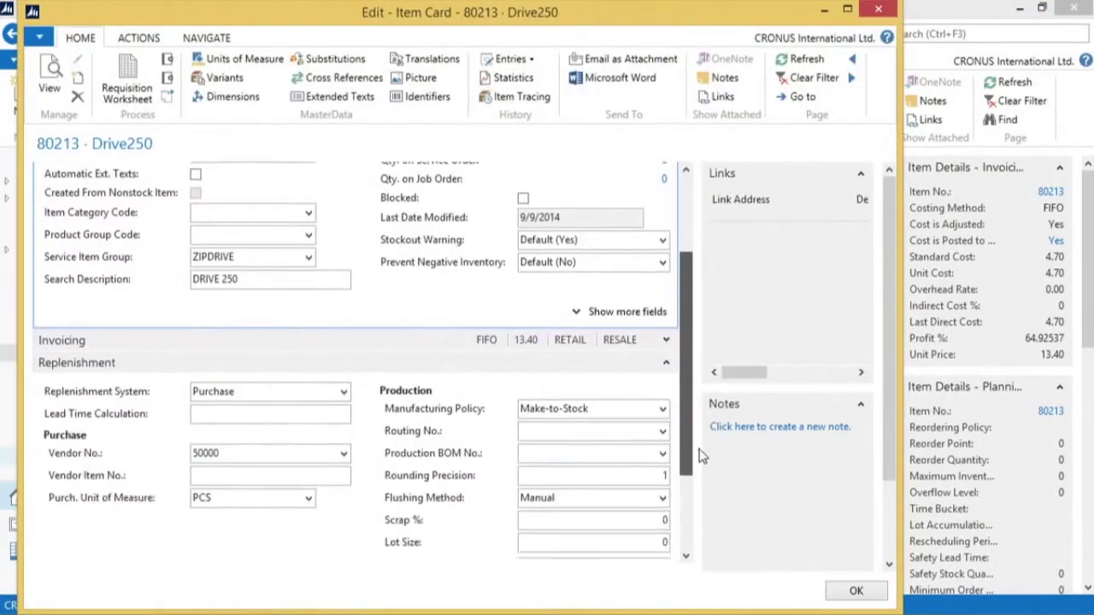
left_click(241, 433)
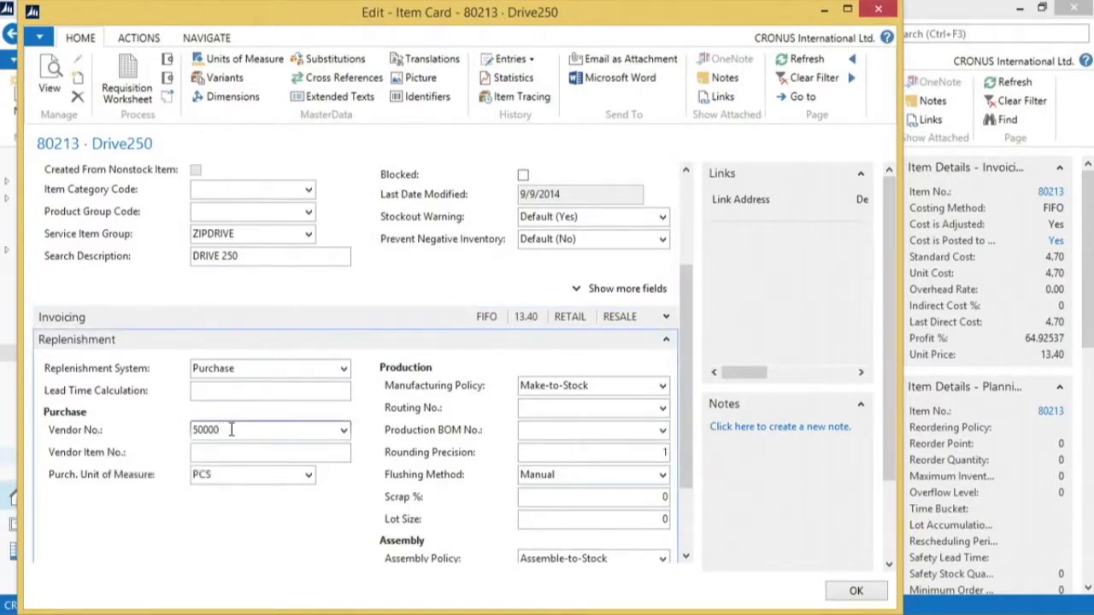
left_click(856, 591)
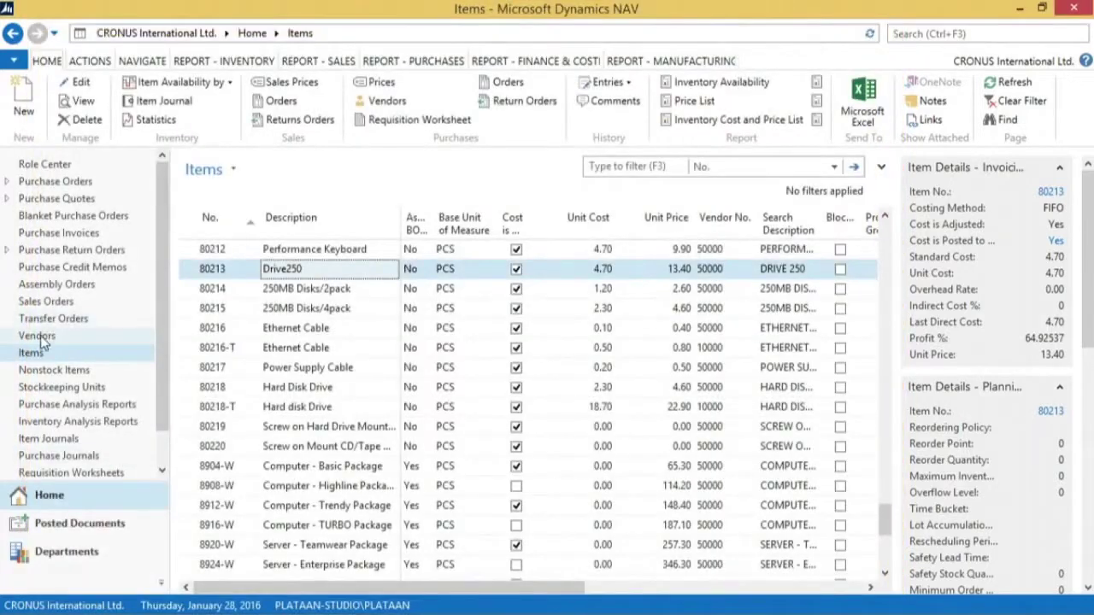
Step: Create a new purchase order for the vendor Service Electronics Ltd. from the vendor list
left_click(38, 337)
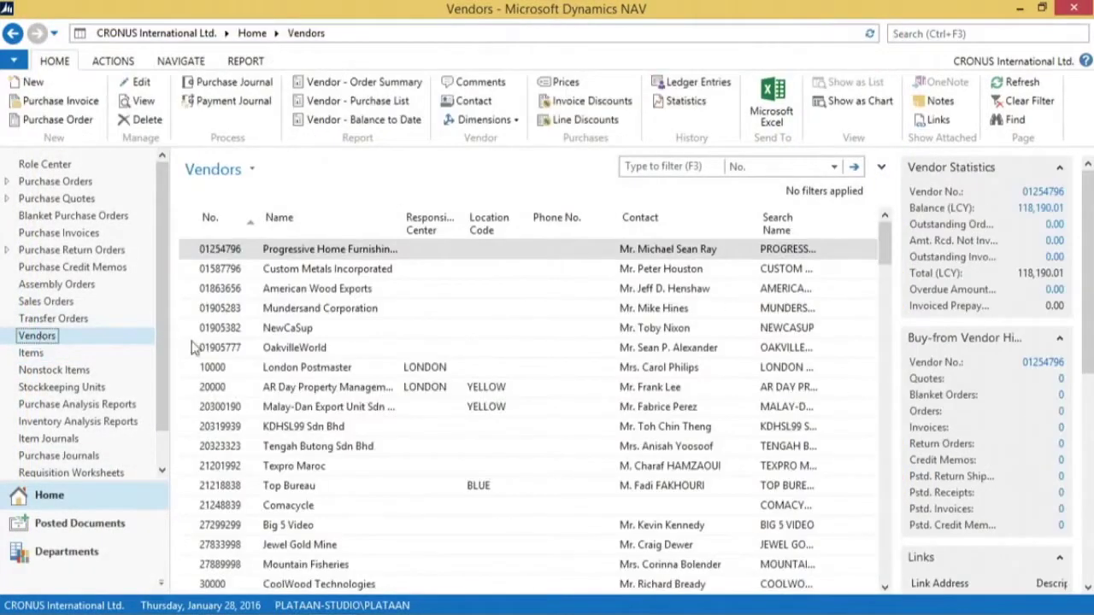
scroll(291, 376, "down", 15)
left_click(334, 486)
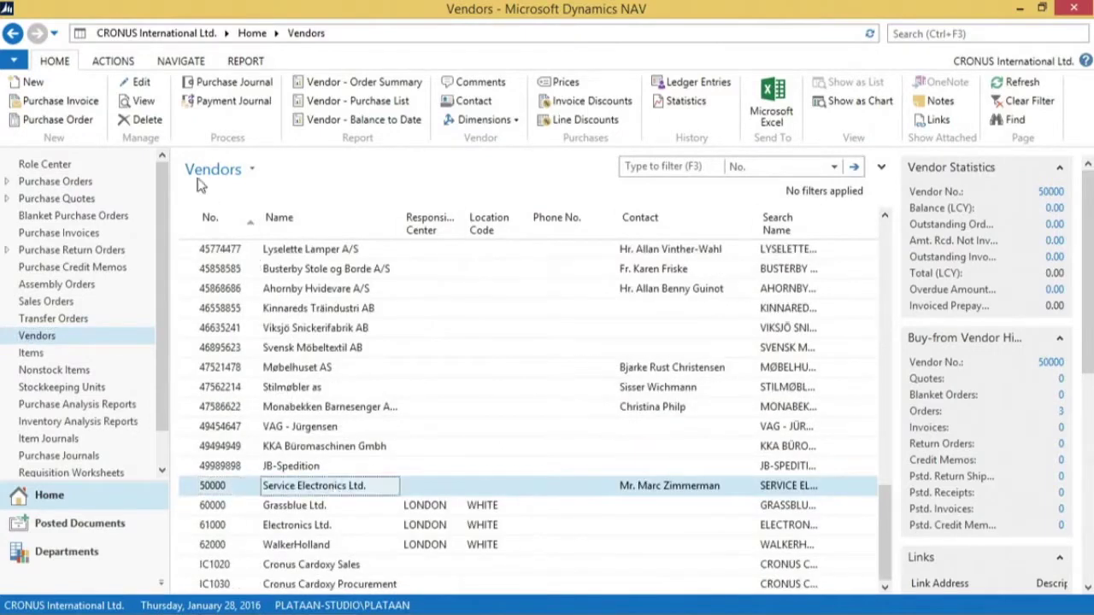
left_click(57, 124)
left_click(233, 200)
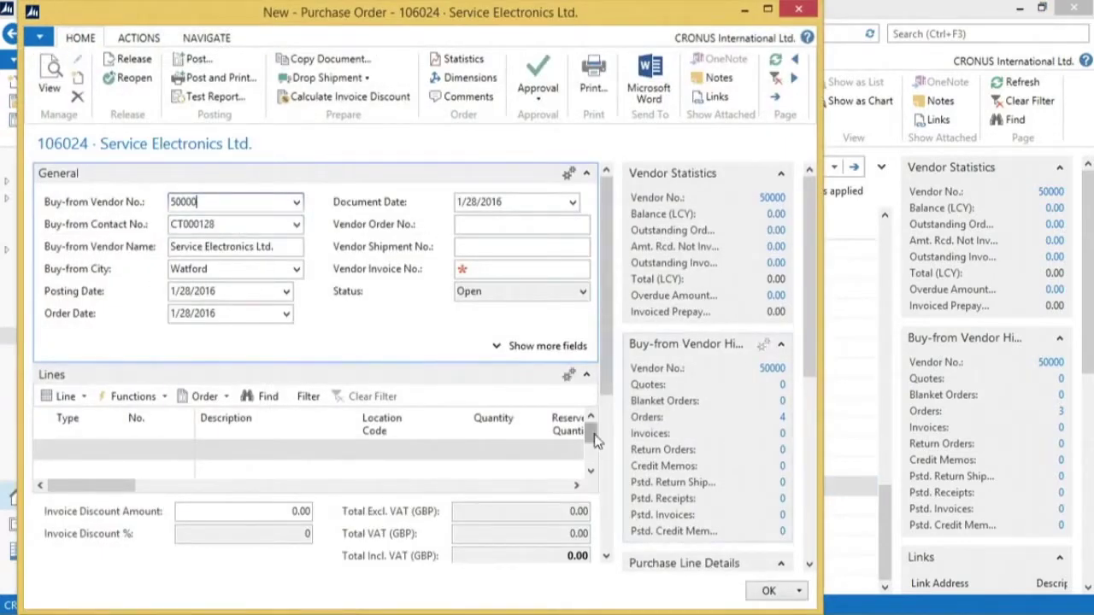
Step: Set the purchase order's sell-to customer to The Cannon Group PLC in the shipping details
left_click_drag(603, 378, 622, 562)
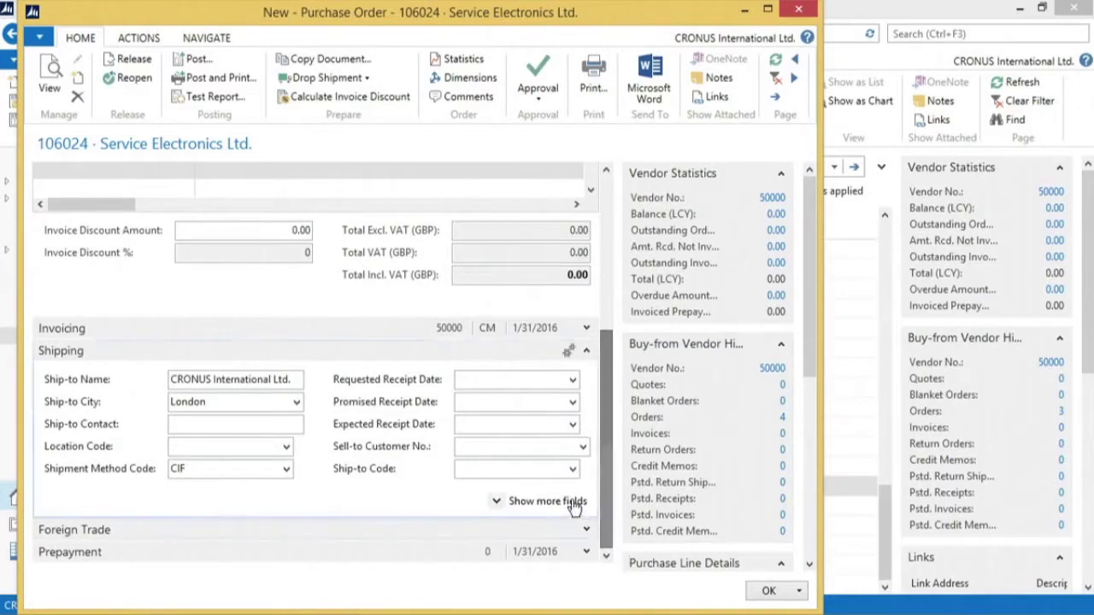
left_click(501, 445)
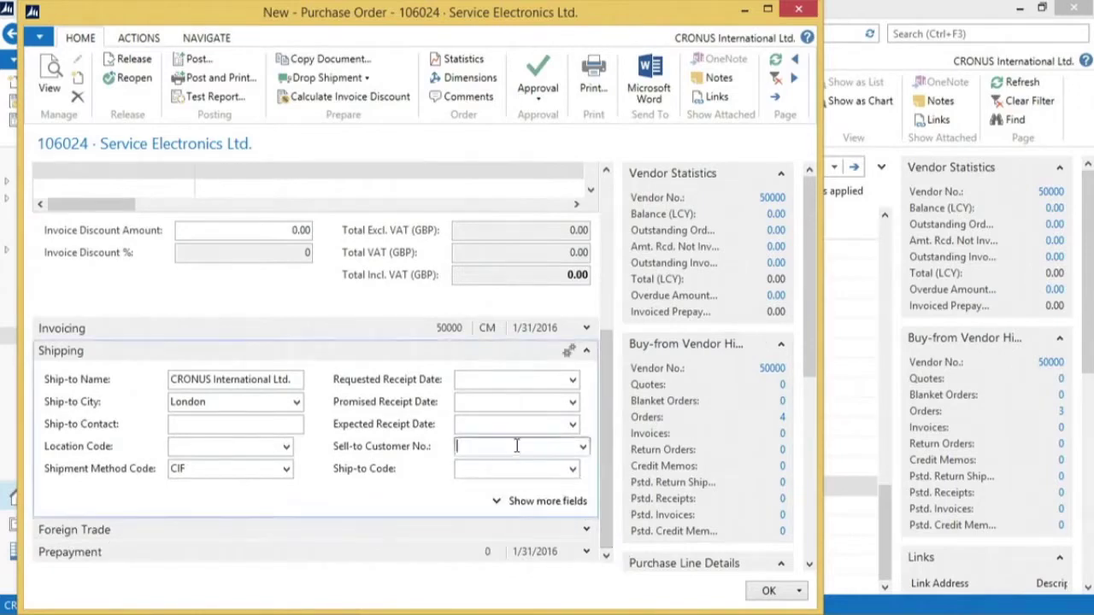
left_click(582, 448)
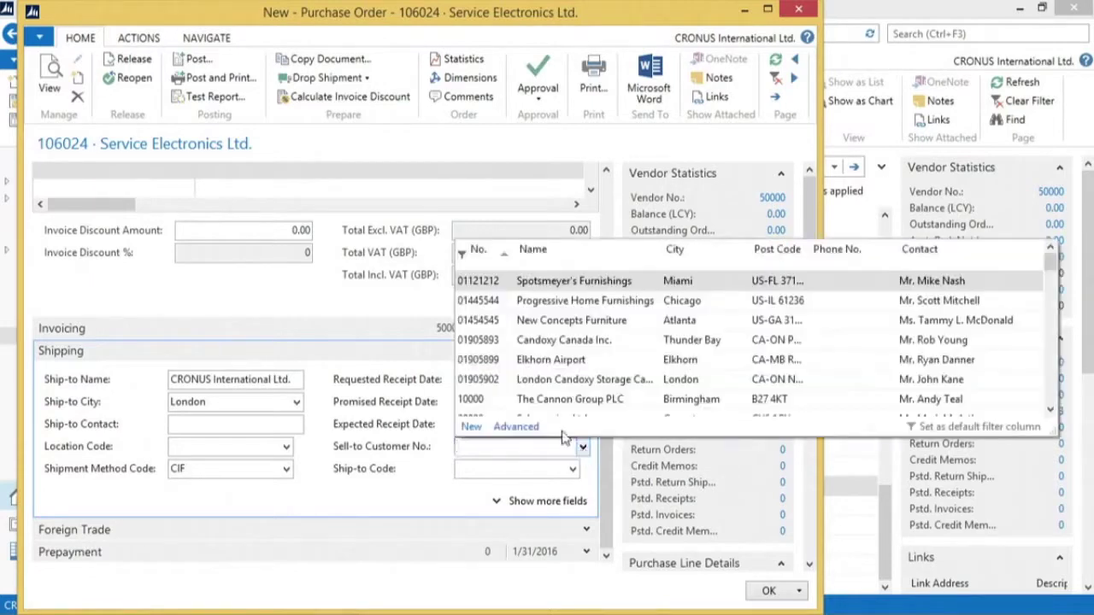
left_click(480, 400)
left_click(485, 406)
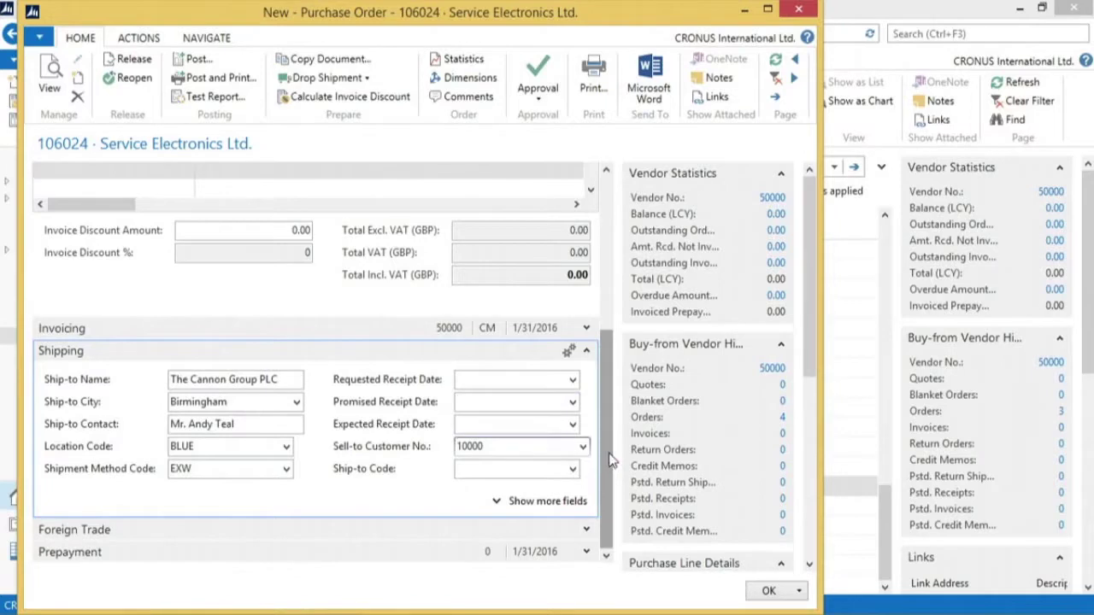
Step: Get the newly released Cannon Group sales order into the purchase order as a drop shipment
scroll(600, 404, "up", 5)
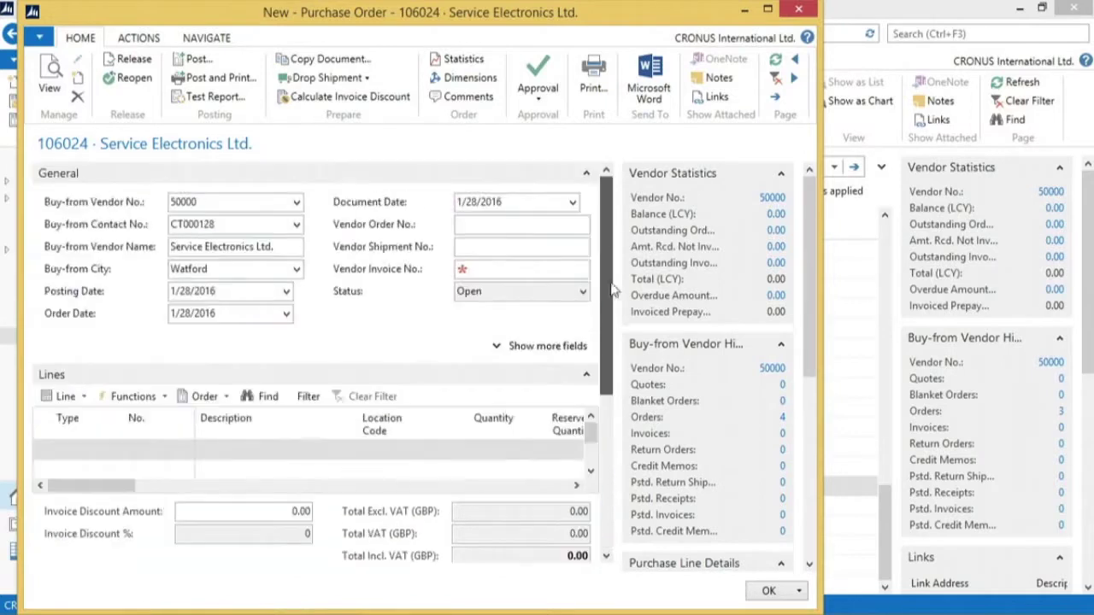
left_click(329, 78)
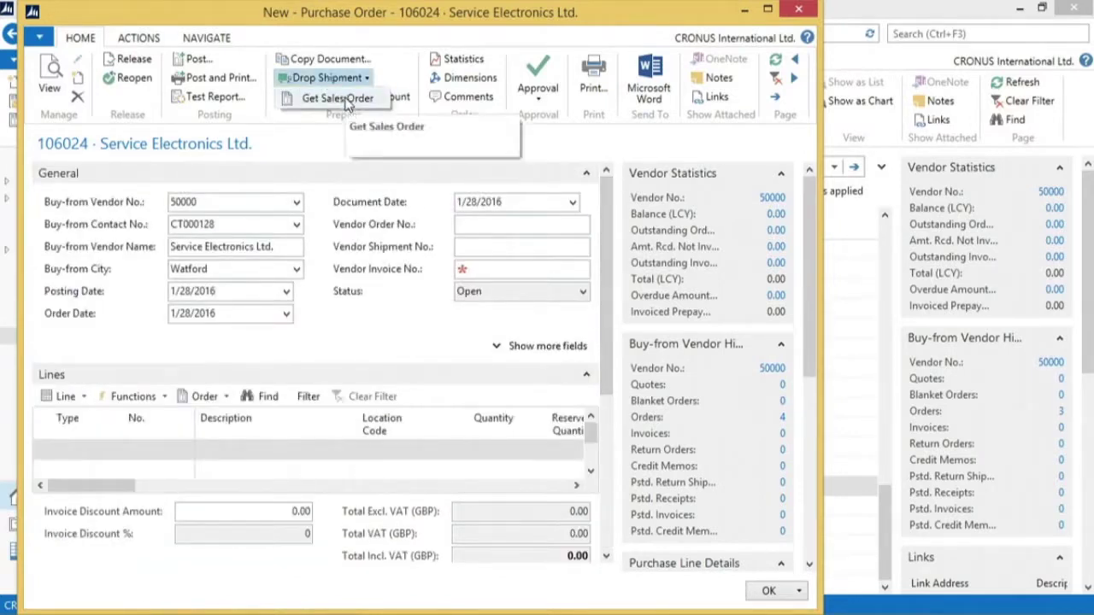
left_click(347, 100)
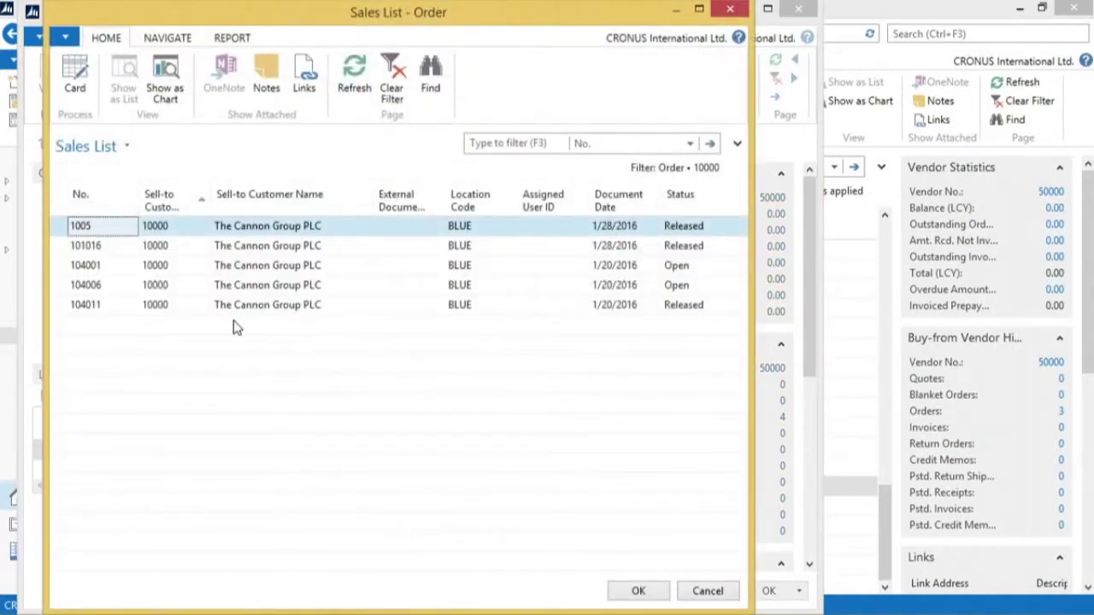
left_click(286, 306)
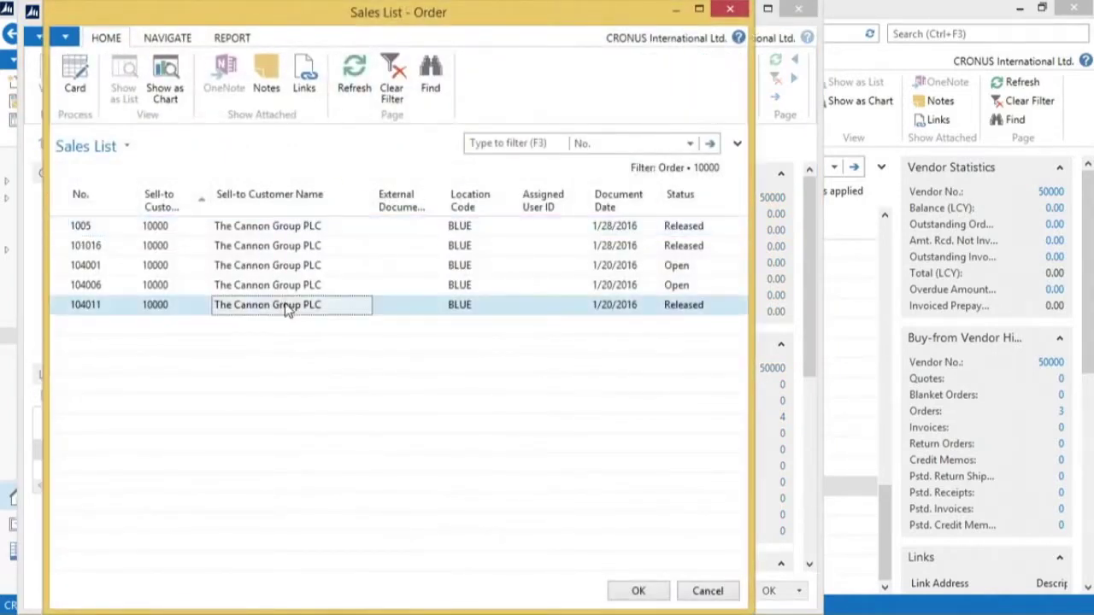
left_click(299, 226)
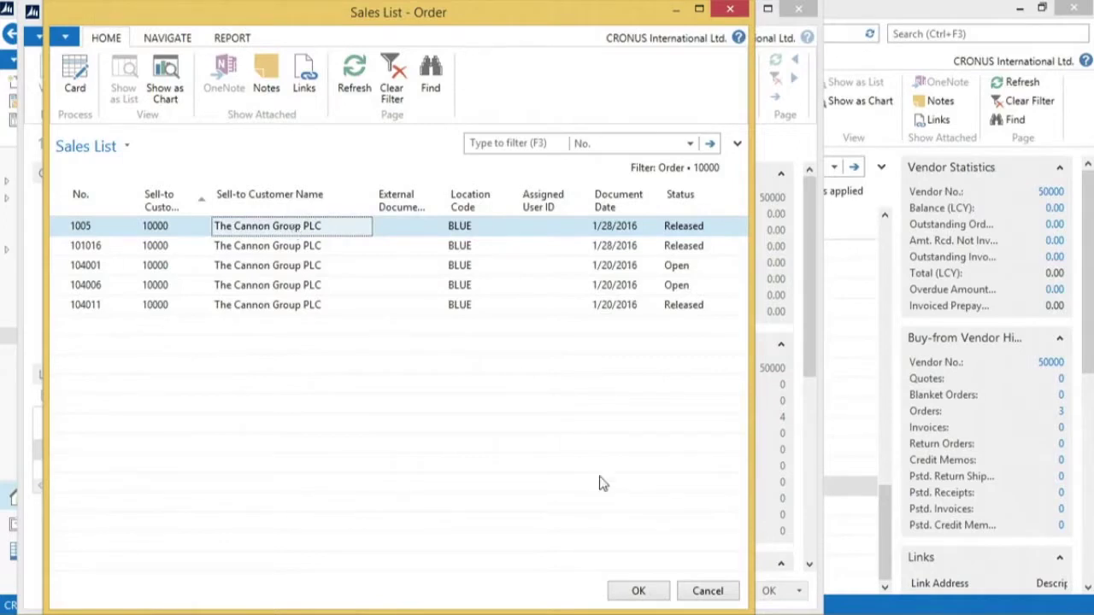
left_click(639, 590)
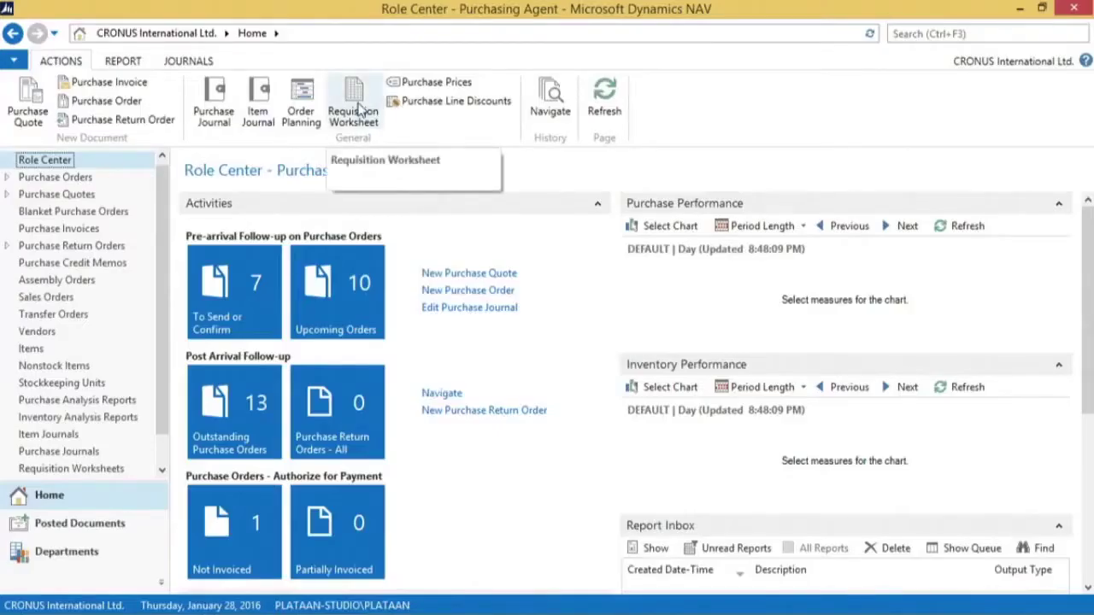
Step: Open the DEFAULT requisition worksheet and get the drop shipment sales orders, retrieving dimensions from Item
left_click(362, 108)
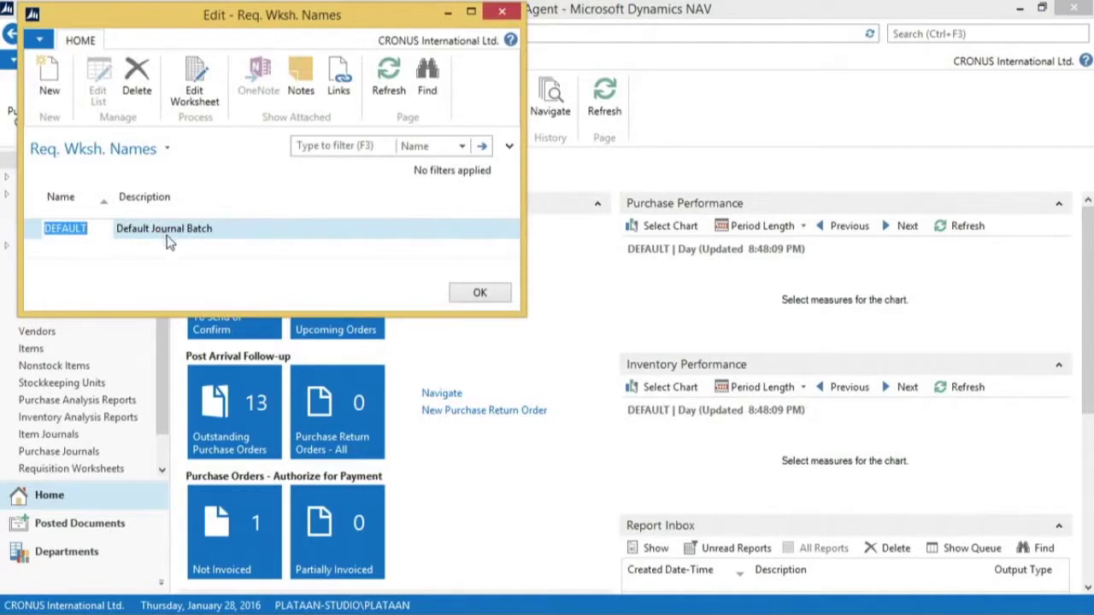
left_click(194, 85)
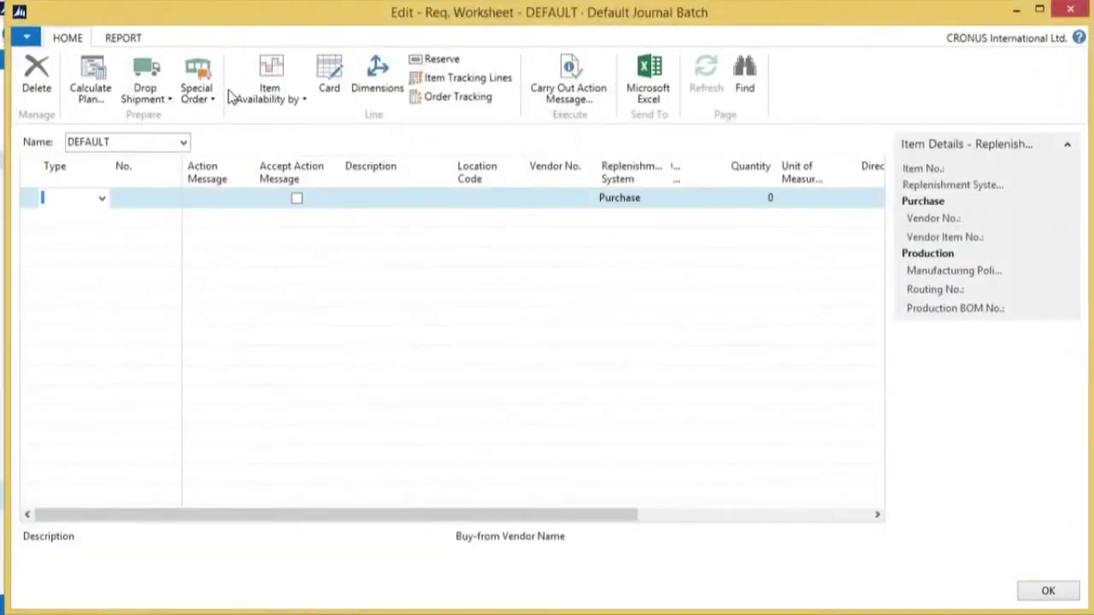
left_click(154, 92)
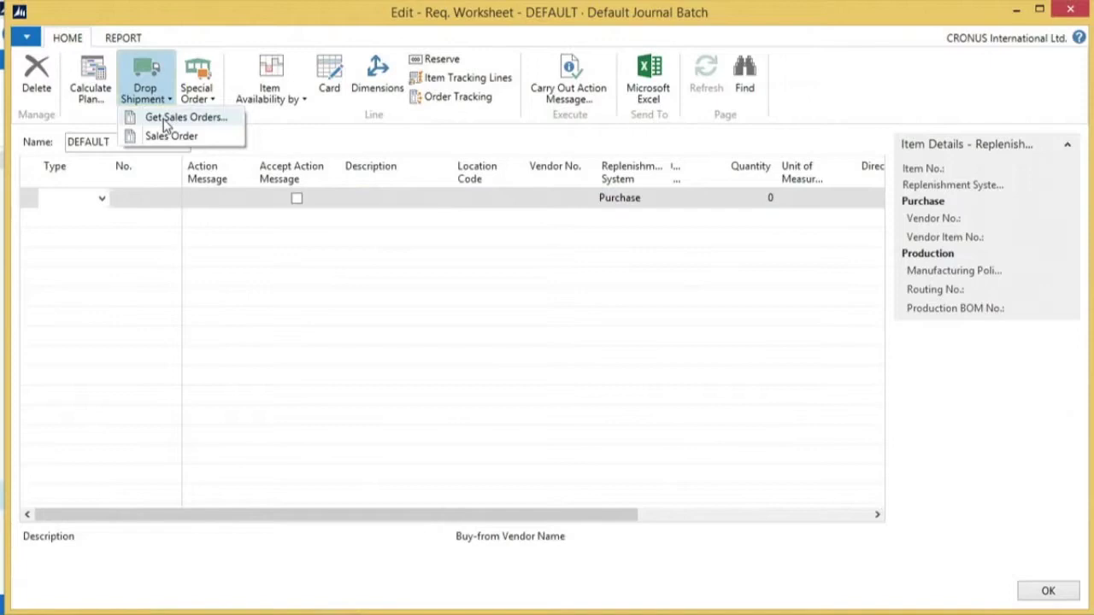
left_click(165, 119)
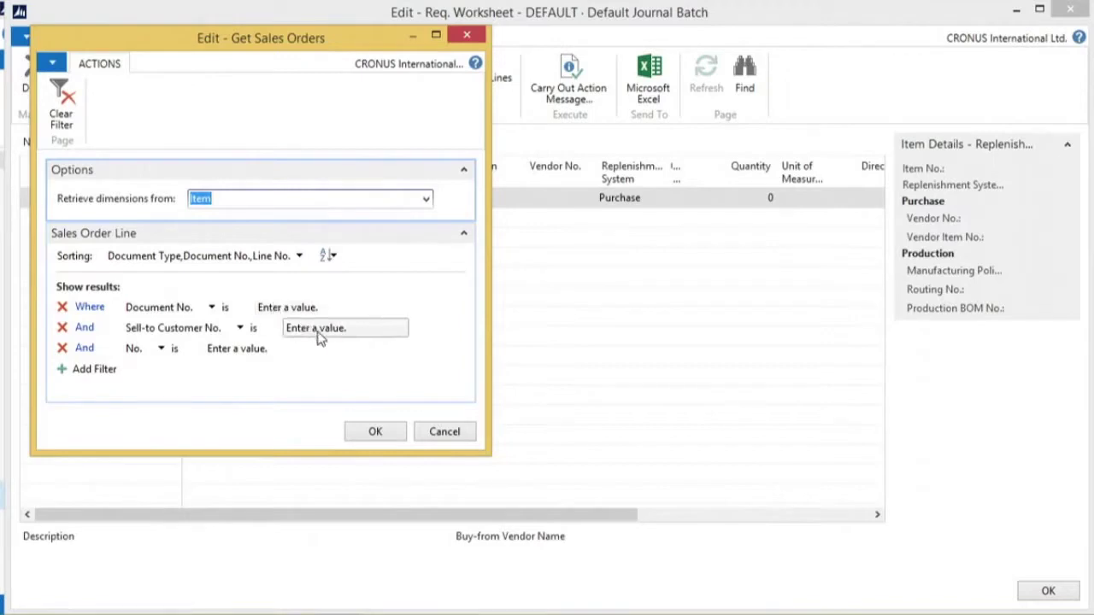
left_click(374, 433)
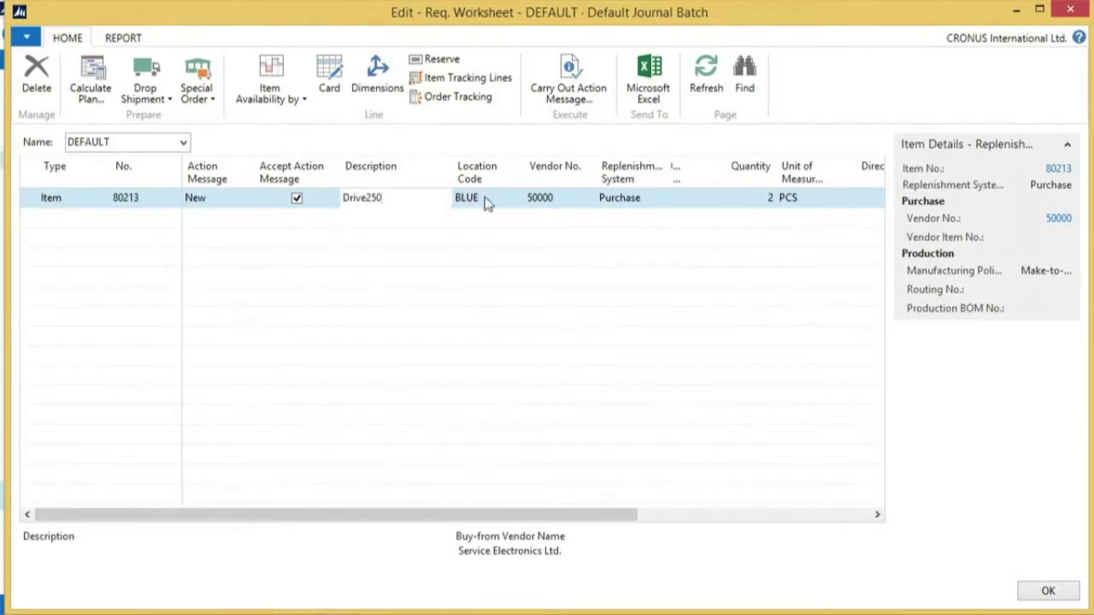
Step: Carry out the action message for the item 80213 worksheet line to create its purchase order, and close the requisition worksheet
left_click(569, 197)
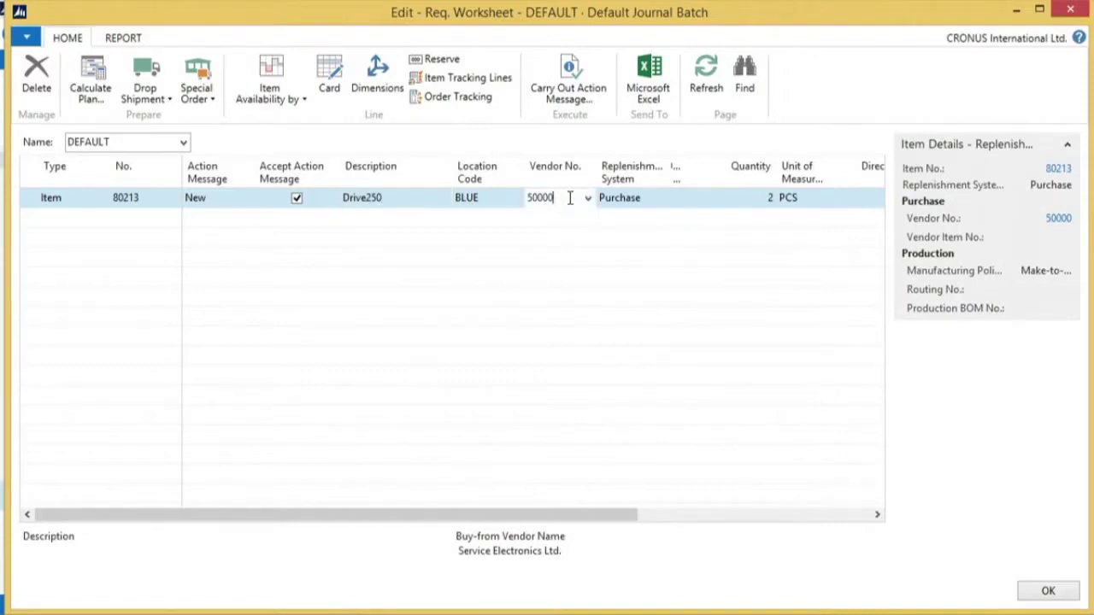
left_click(626, 198)
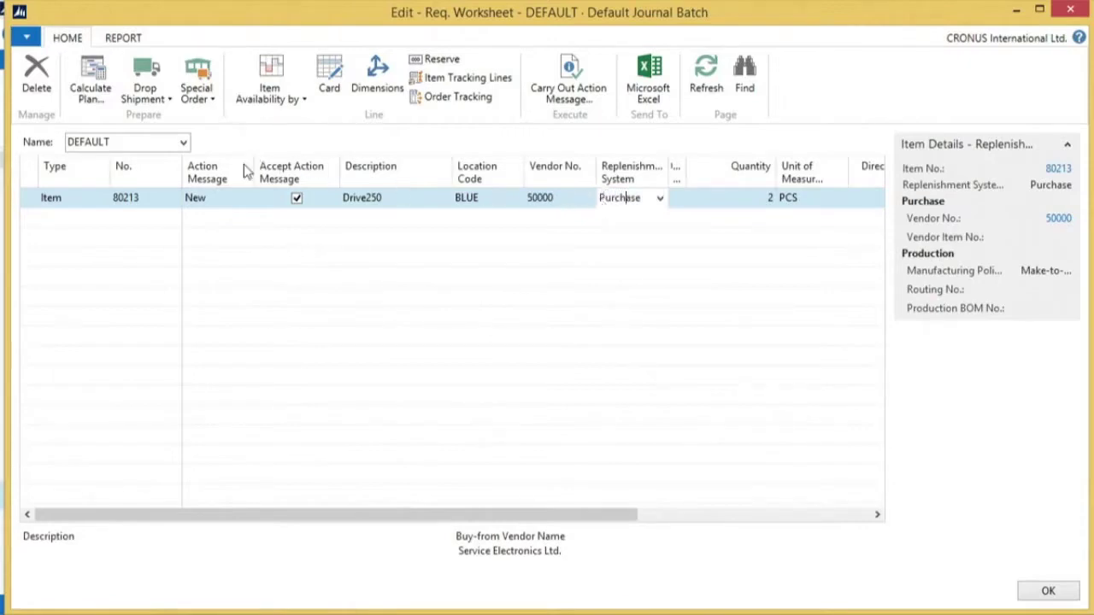
left_click(571, 89)
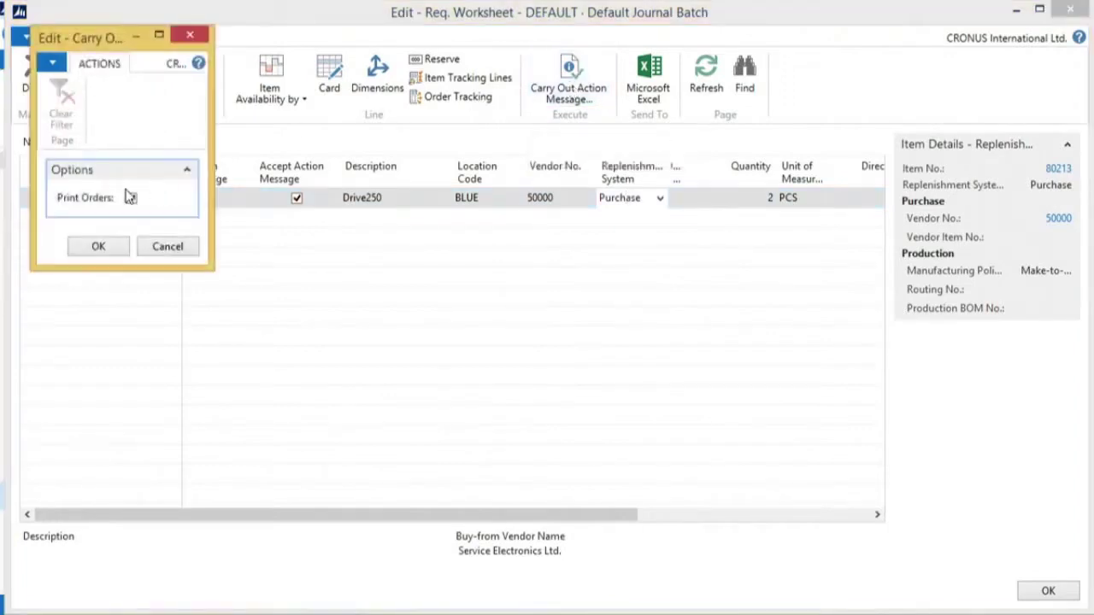
left_click(132, 200)
left_click(98, 247)
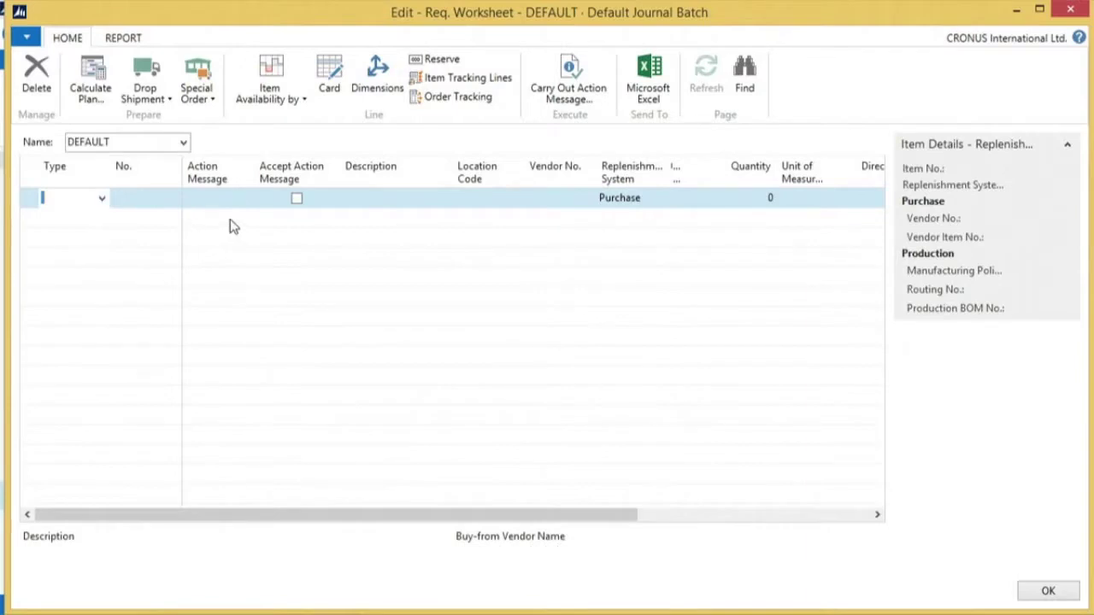
left_click(1064, 596)
left_click(508, 17)
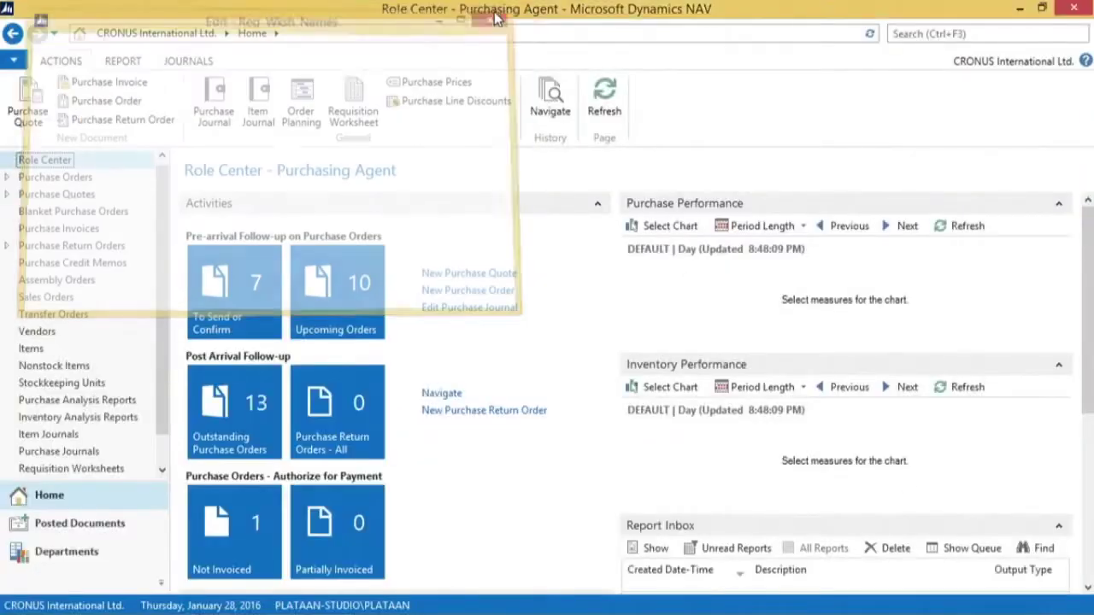
Step: Open the new Service Electronics Ltd. purchase order for location BLUE and view the drop shipment sales order linked to its Drive250 line
left_click(231, 282)
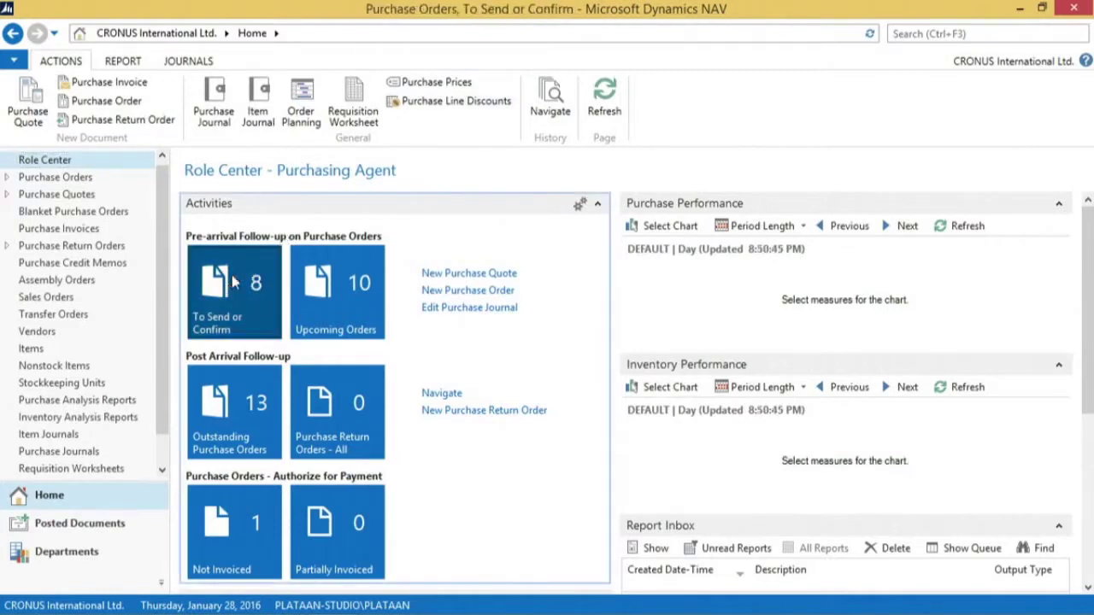
left_click(379, 390)
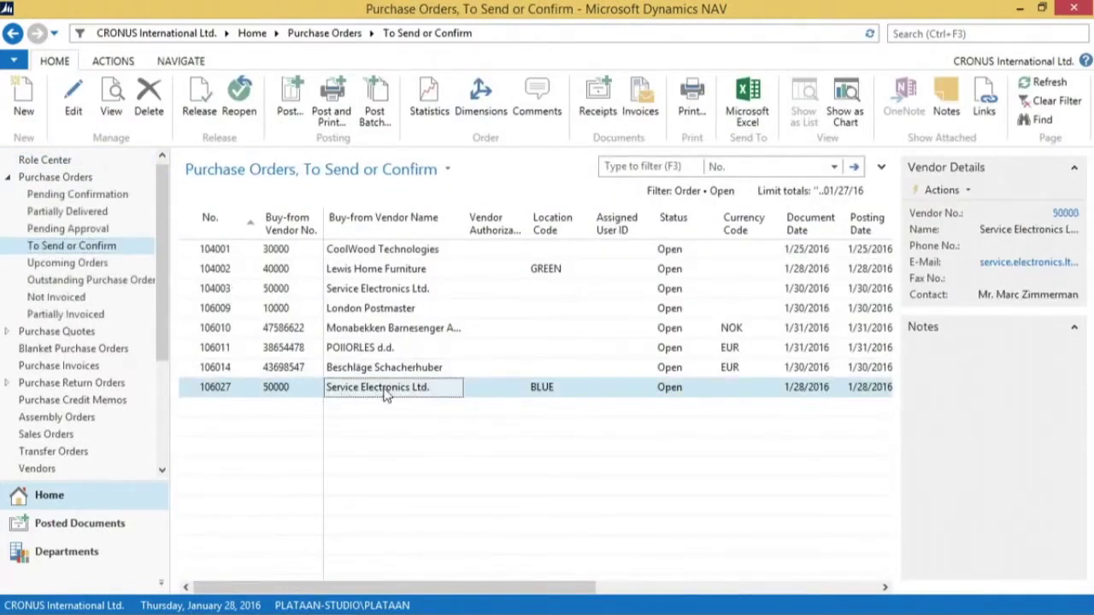
double_click(385, 393)
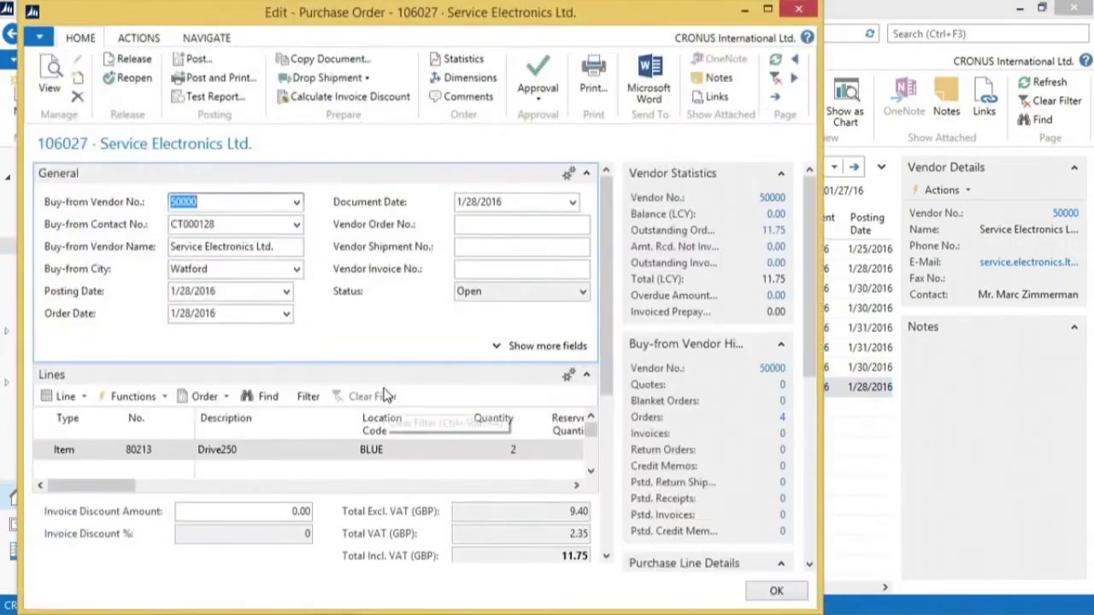
left_click(229, 454)
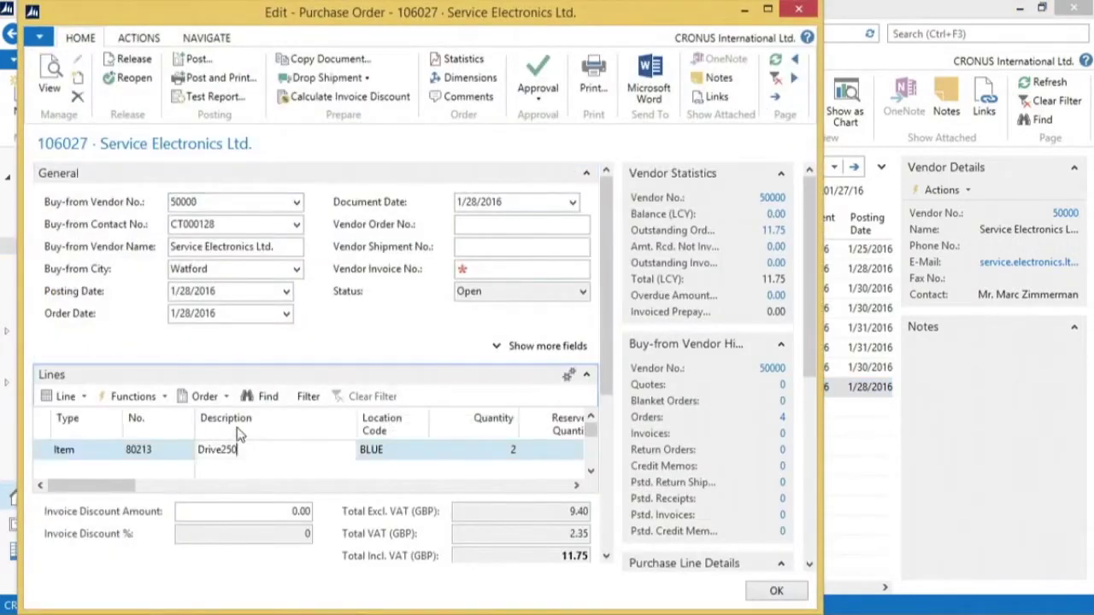
left_click(207, 397)
mouse_move(219, 419)
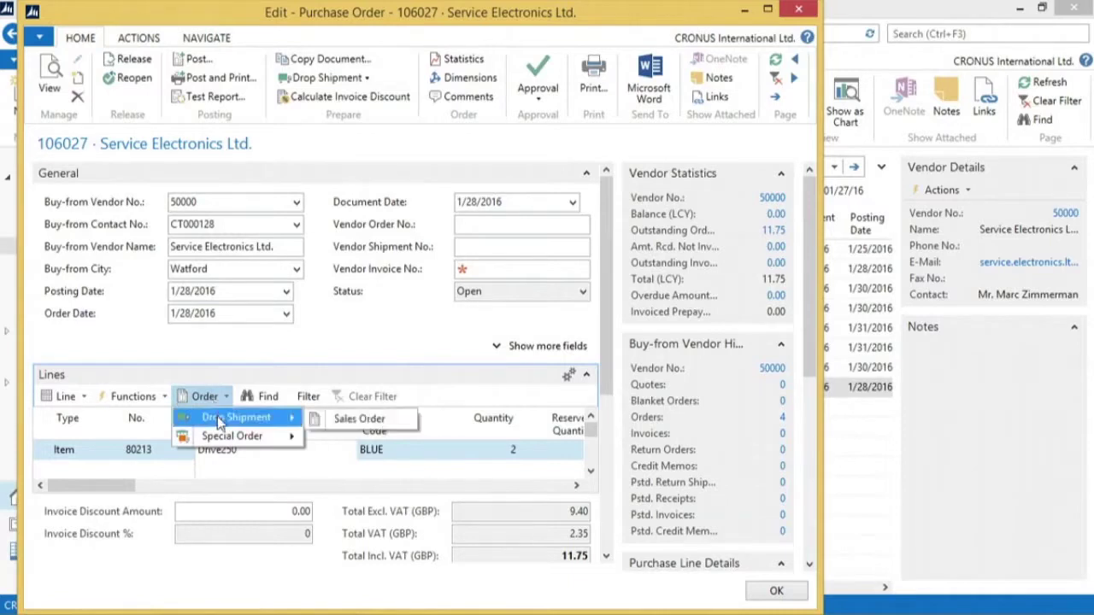
left_click(355, 419)
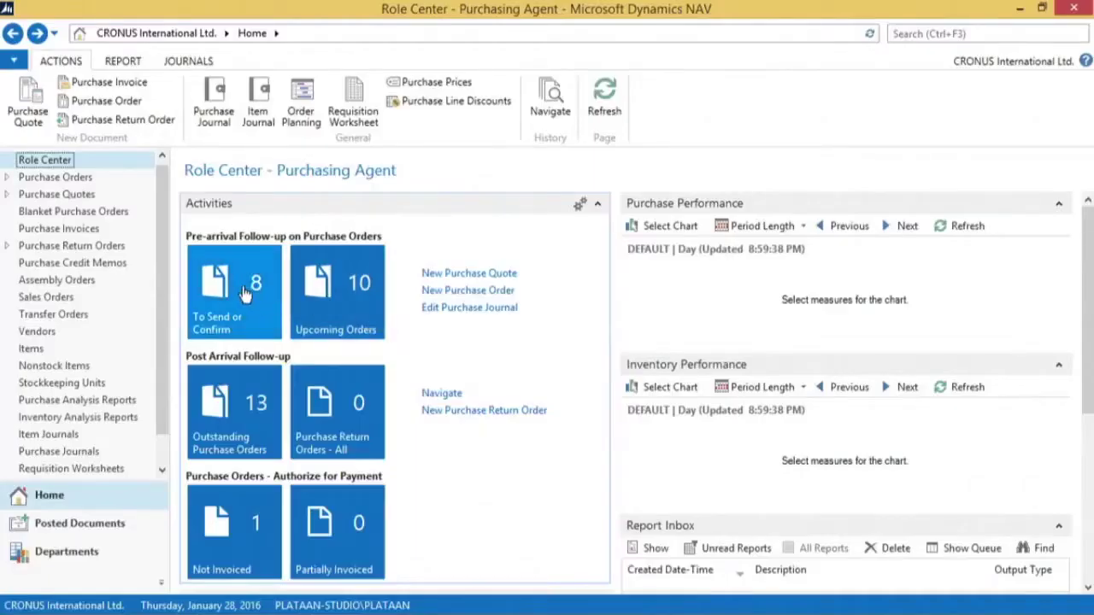
Step: Post the Service Electronics Ltd. purchase order for location BLUE with the Receive option, and close the order window
left_click(244, 293)
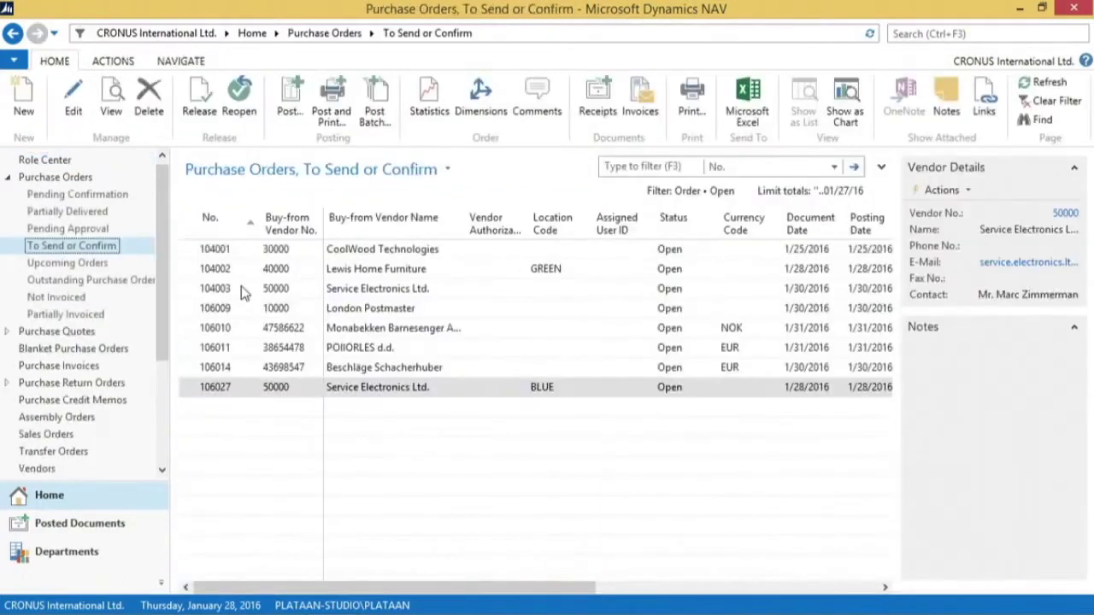
left_click(380, 390)
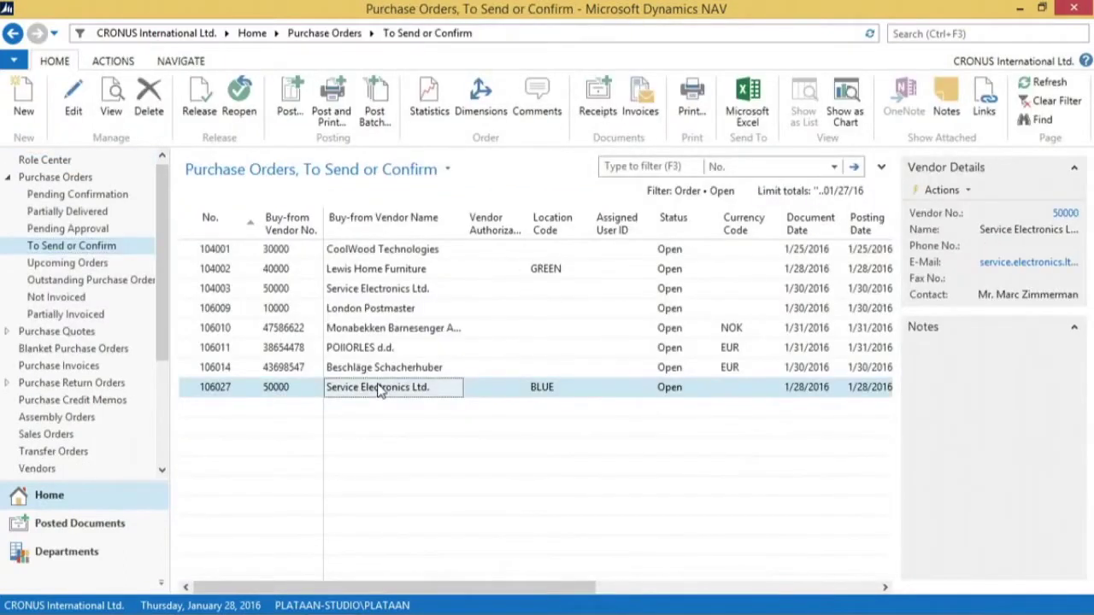
double_click(380, 390)
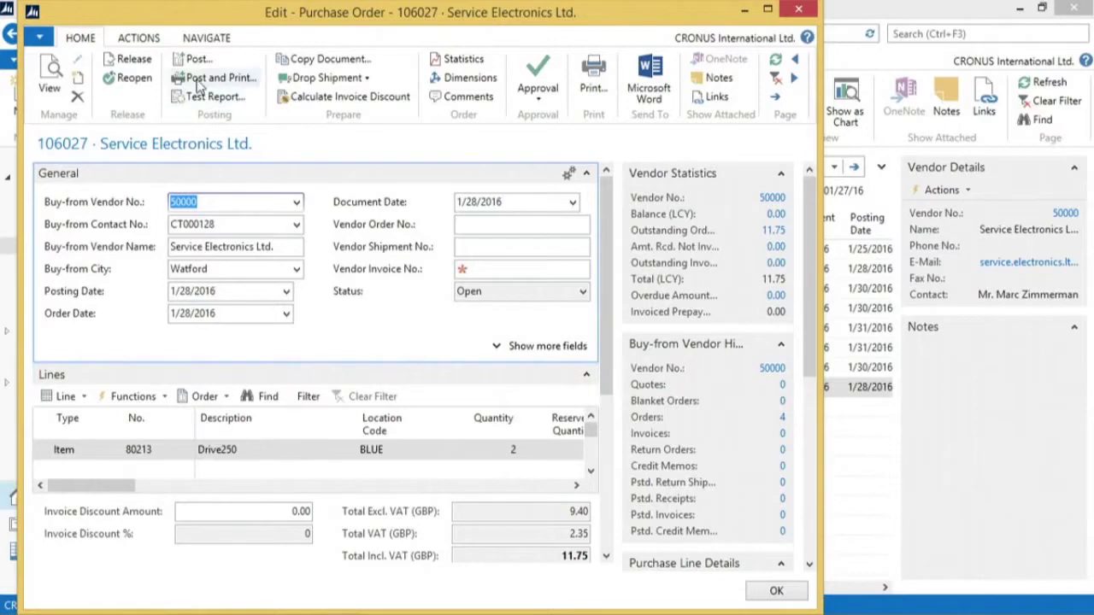
left_click(195, 59)
left_click(416, 290)
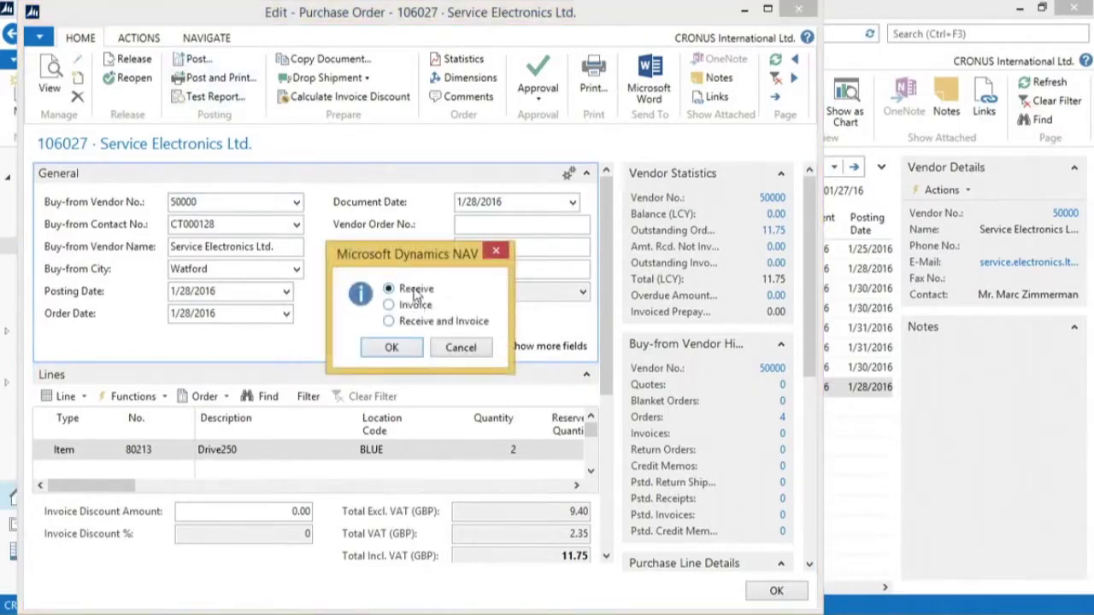
left_click(397, 356)
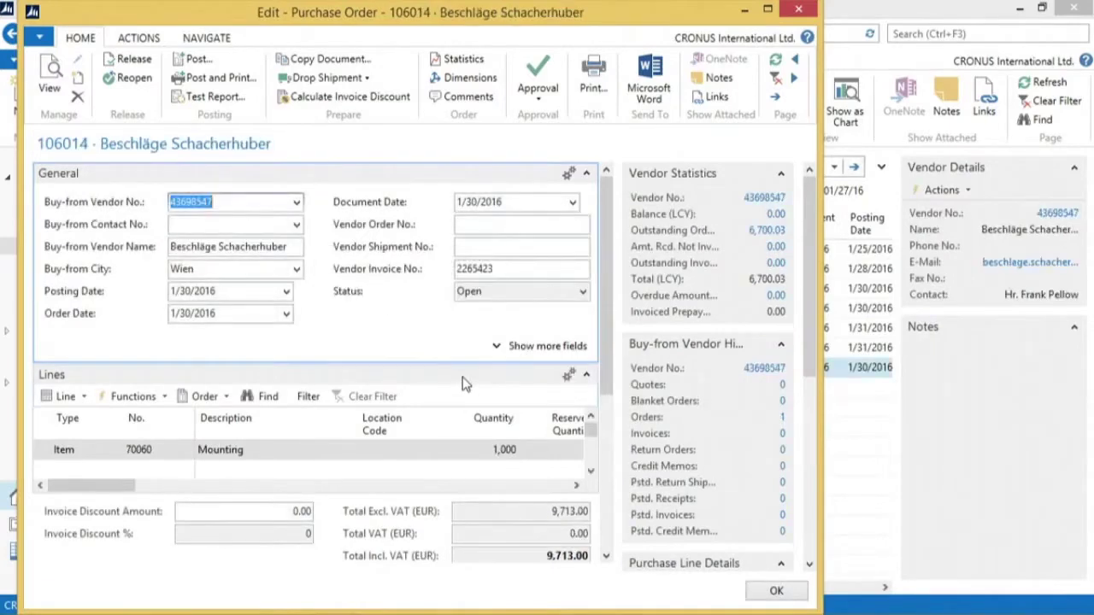
left_click(767, 591)
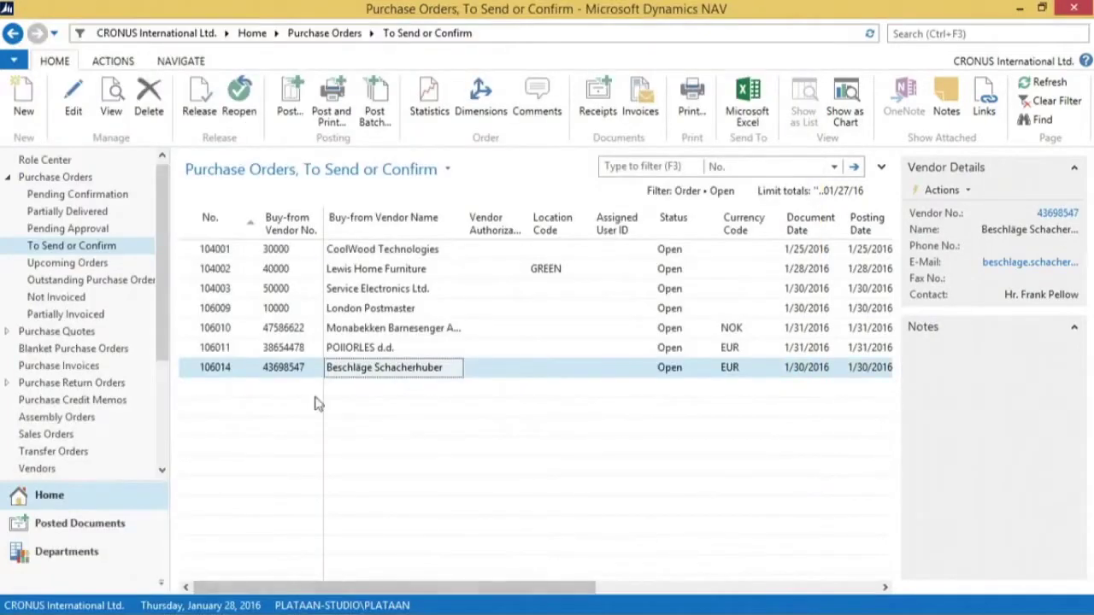
Step: Open the released drop shipment sales order of The Cannon Group PLC and check the quantity shipped on its item line
left_click(53, 436)
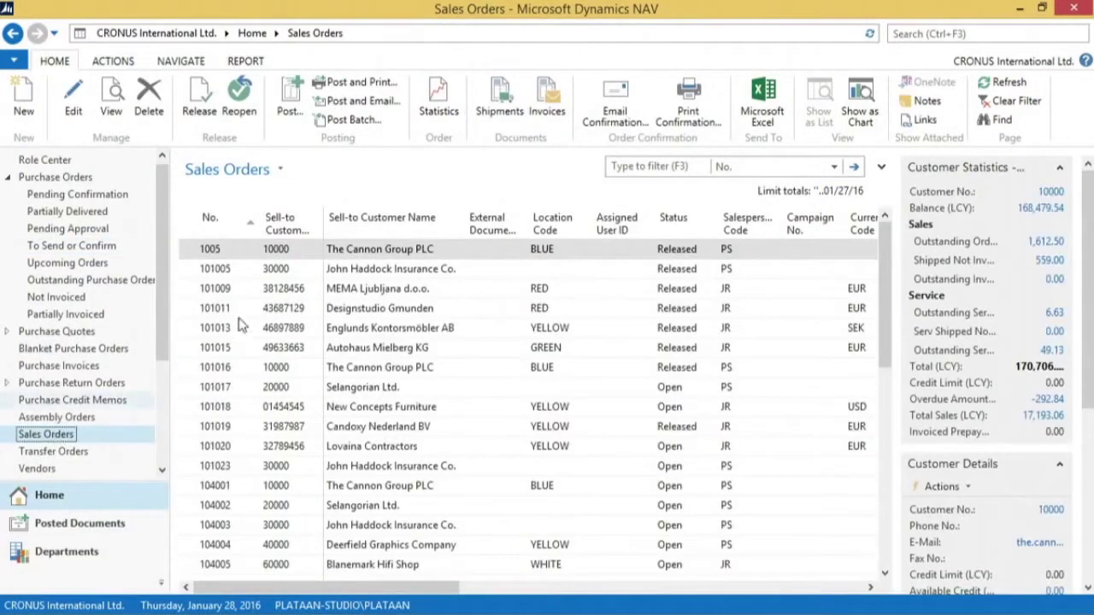
left_click(354, 256)
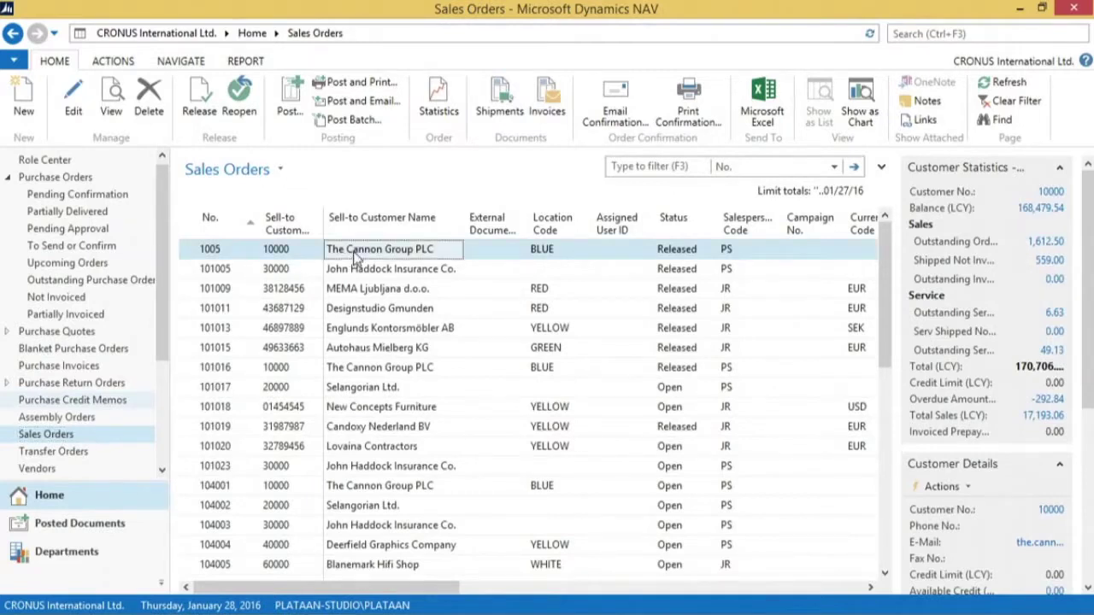
double_click(354, 255)
left_click_drag(517, 504, 581, 449)
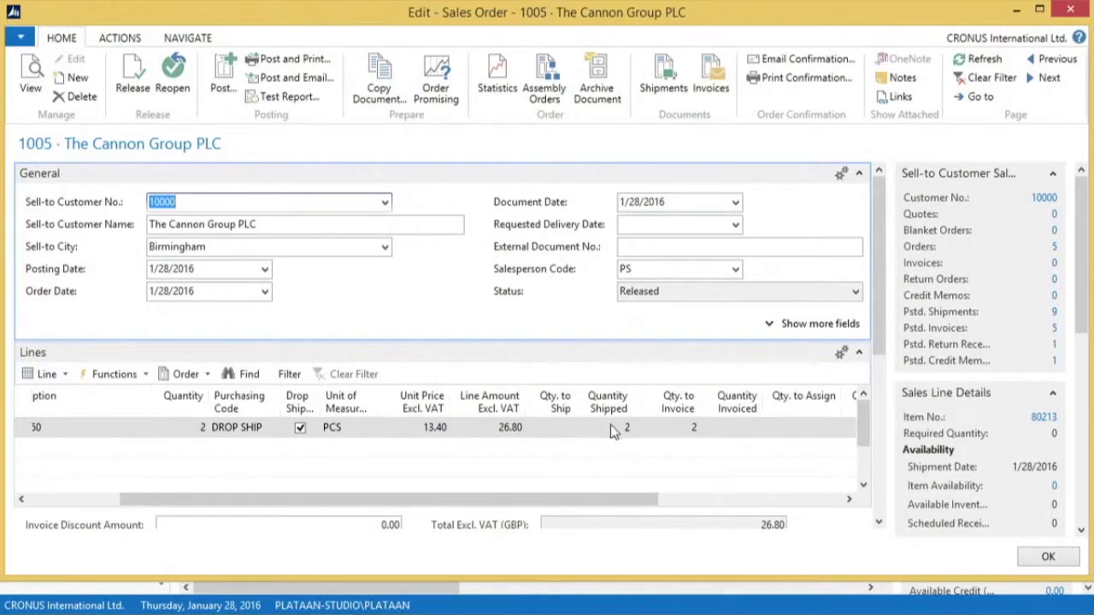
left_click(612, 430)
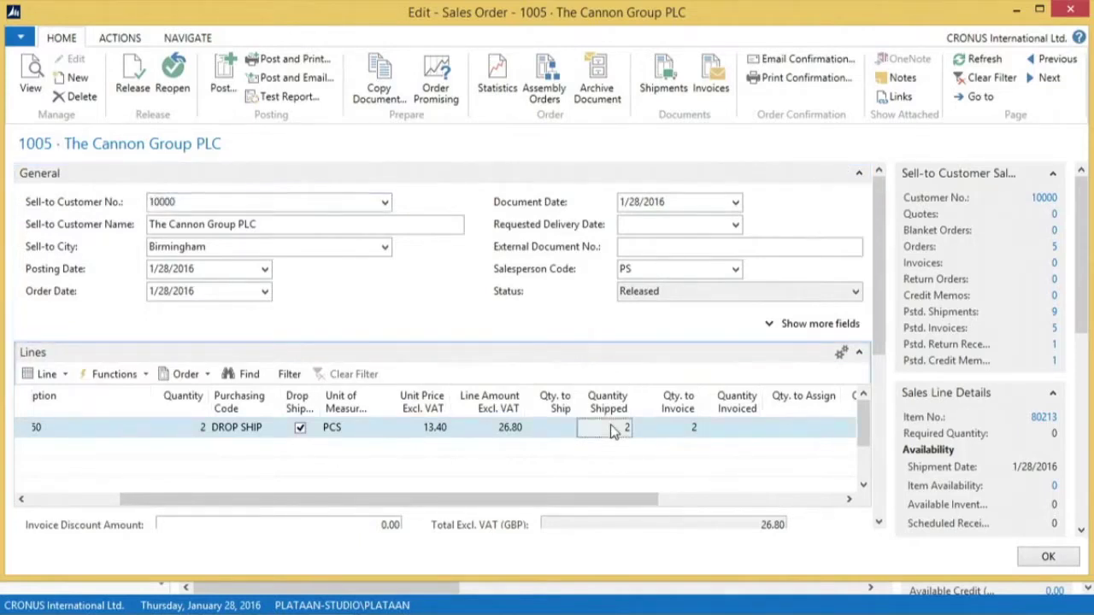